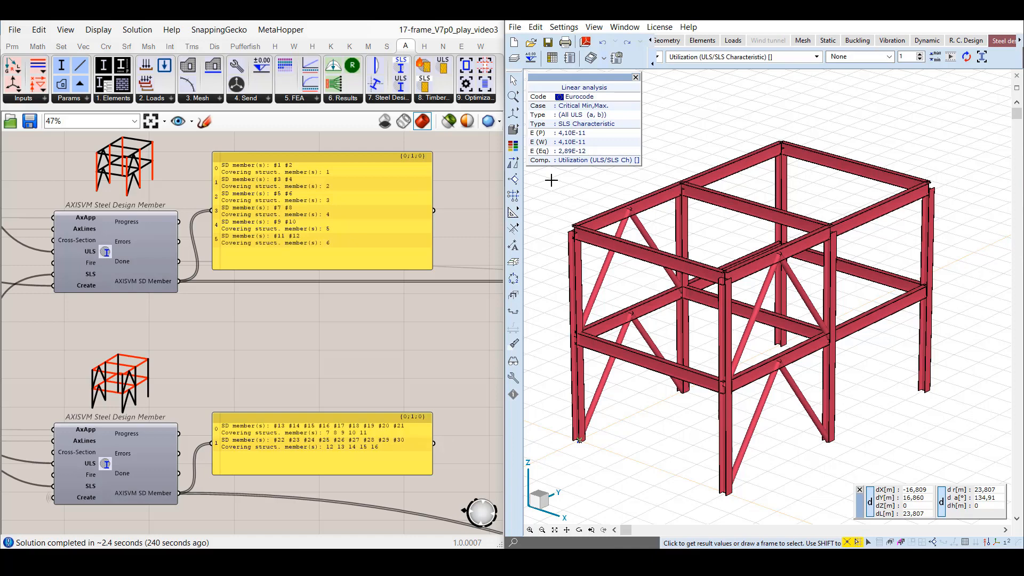
Show the AxisVM frame as a wireframe and display its utilization results as a filled diagram.
{"action": "left_click", "coordinate": [513, 130]}
{"action": "left_click", "coordinate": [531, 130]}
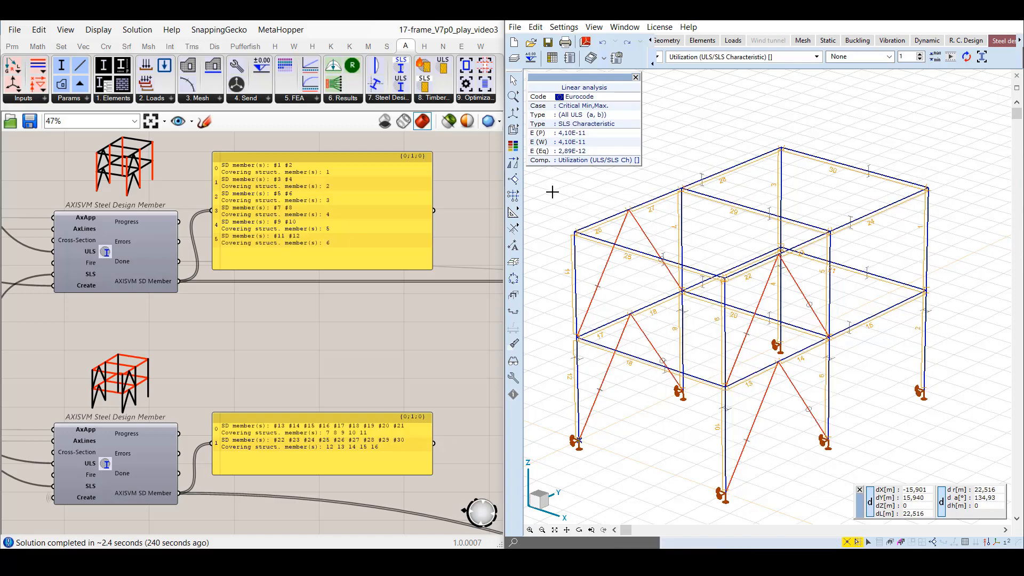
{"action": "left_click", "coordinate": [889, 58]}
{"action": "left_click", "coordinate": [878, 77]}
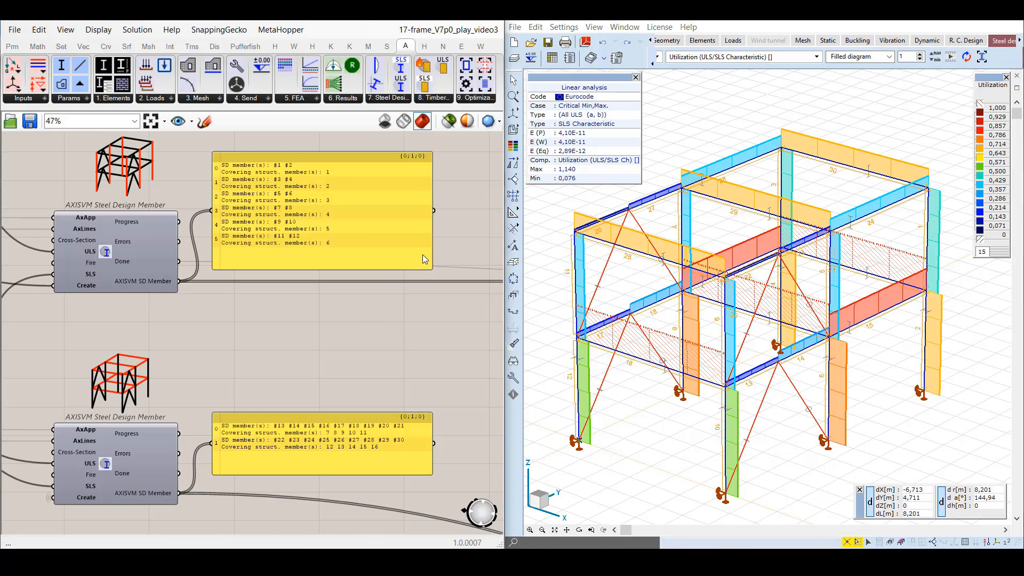
Review the optimization components, go to the optGeneral named view and examine the objective options and general optimization settings.
{"action": "left_click", "coordinate": [475, 98]}
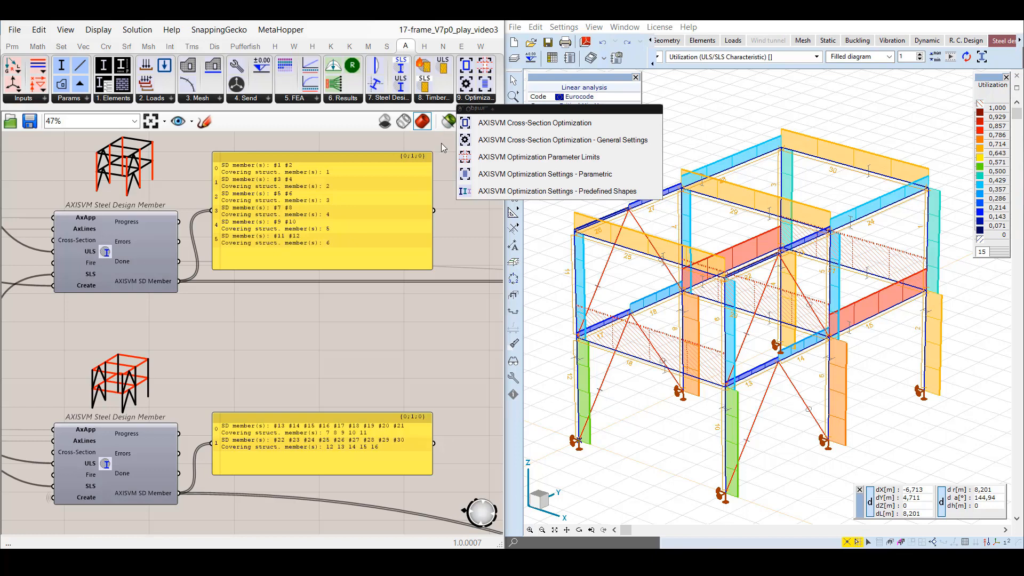
{"action": "left_click", "coordinate": [180, 123]}
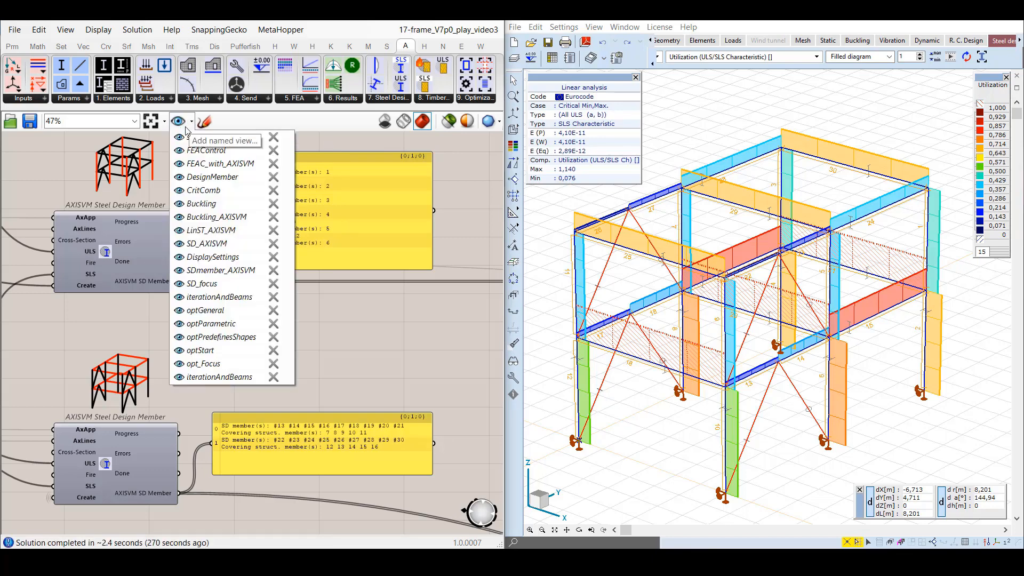
{"action": "left_click", "coordinate": [179, 310]}
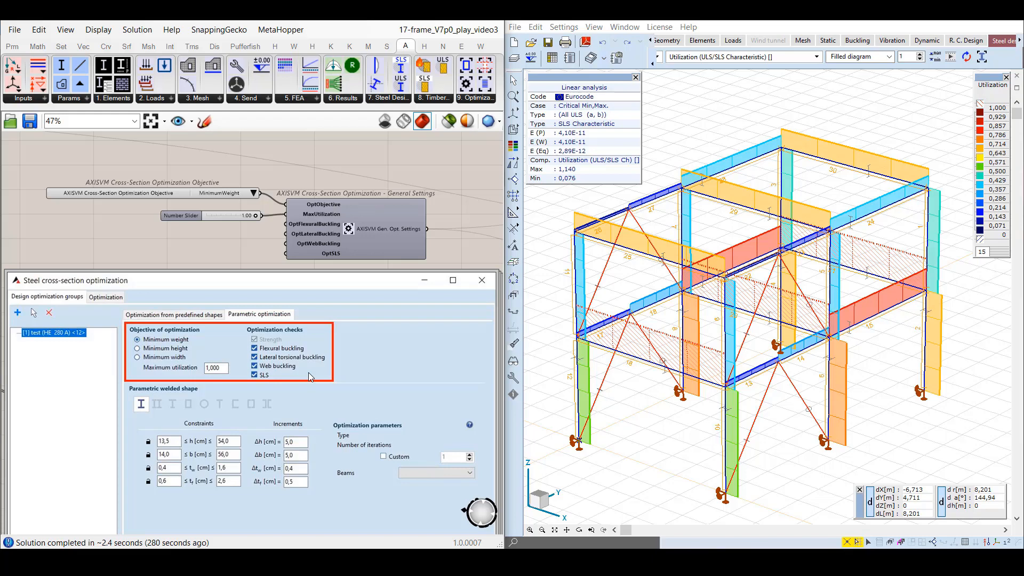
{"action": "left_click", "coordinate": [254, 193]}
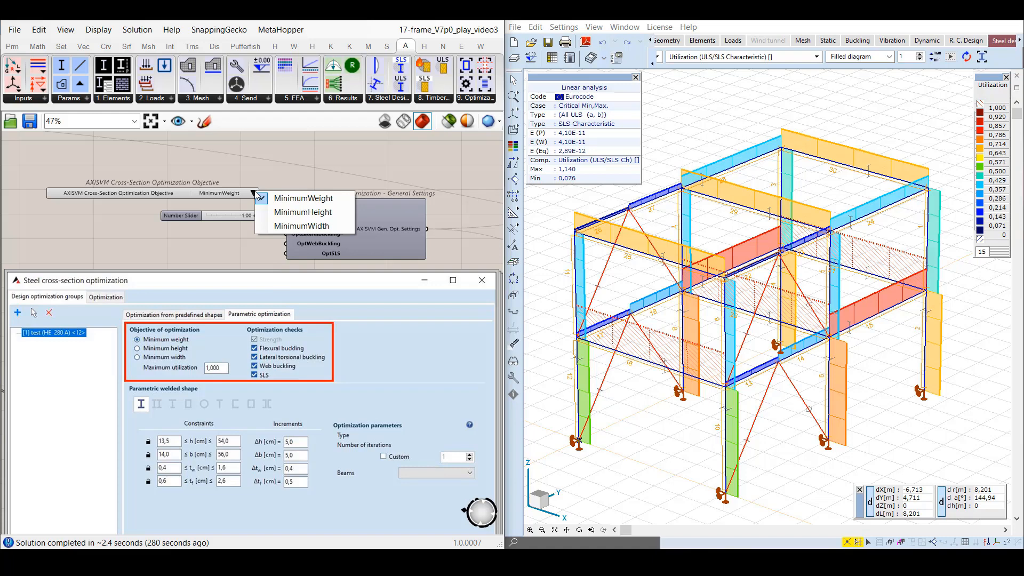
{"action": "left_click", "coordinate": [257, 177]}
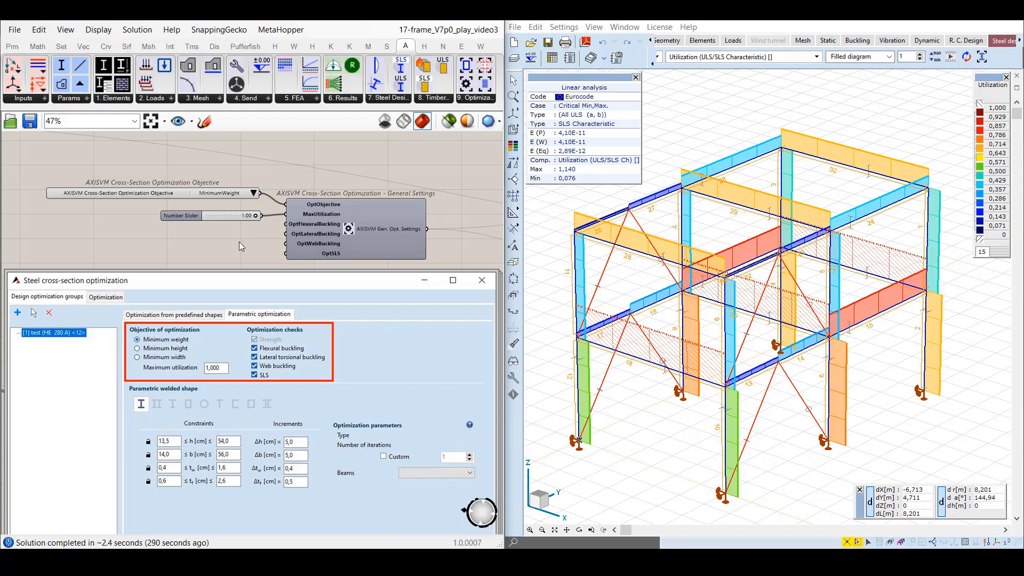
{"action": "mouse_move", "coordinate": [318, 223]}
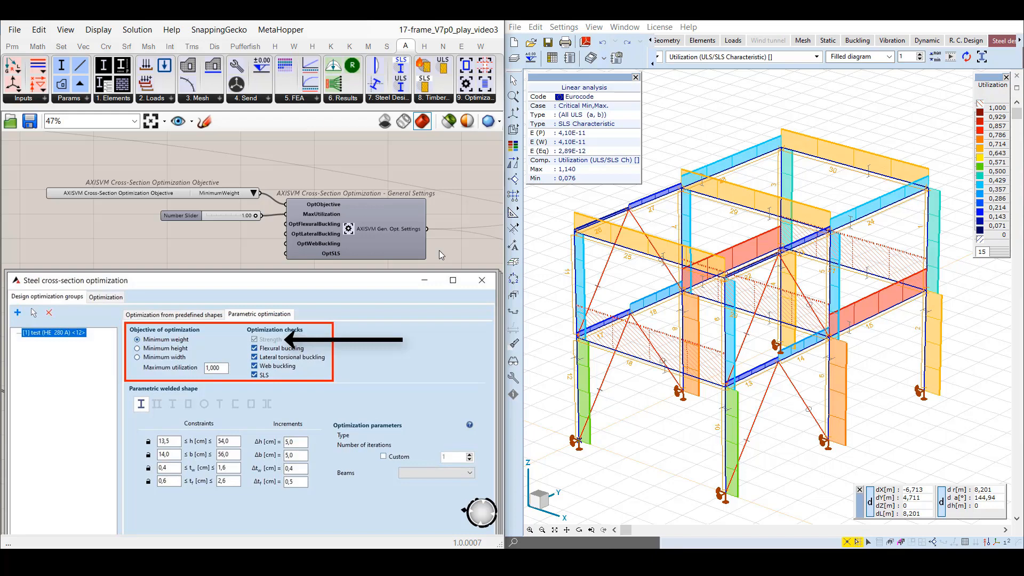
Go to the optParametric view and connect the deconstructed cross-section's h and b outputs to the matching parametric optimization inputs.
{"action": "left_click", "coordinate": [191, 122]}
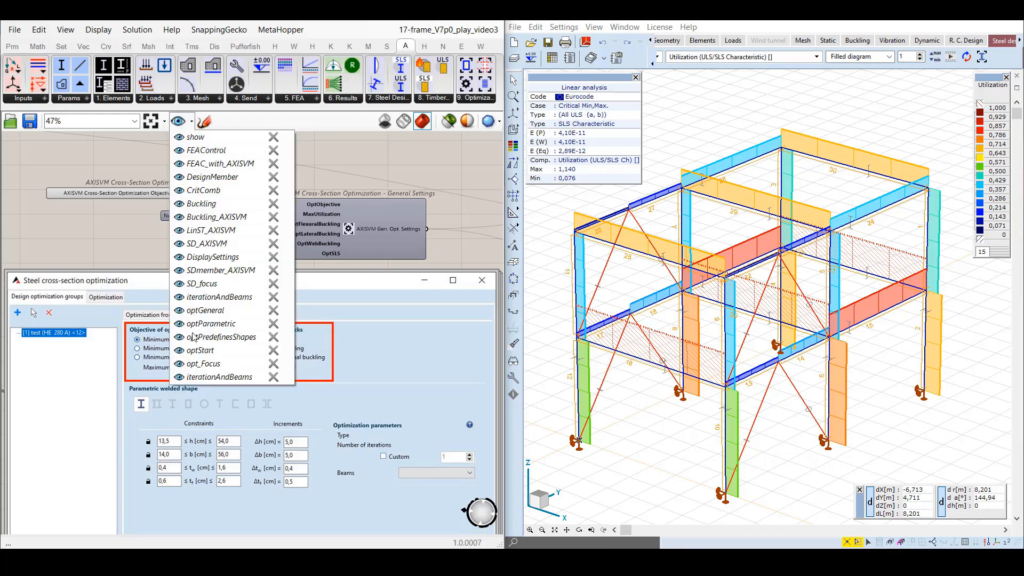
{"action": "left_click", "coordinate": [180, 324]}
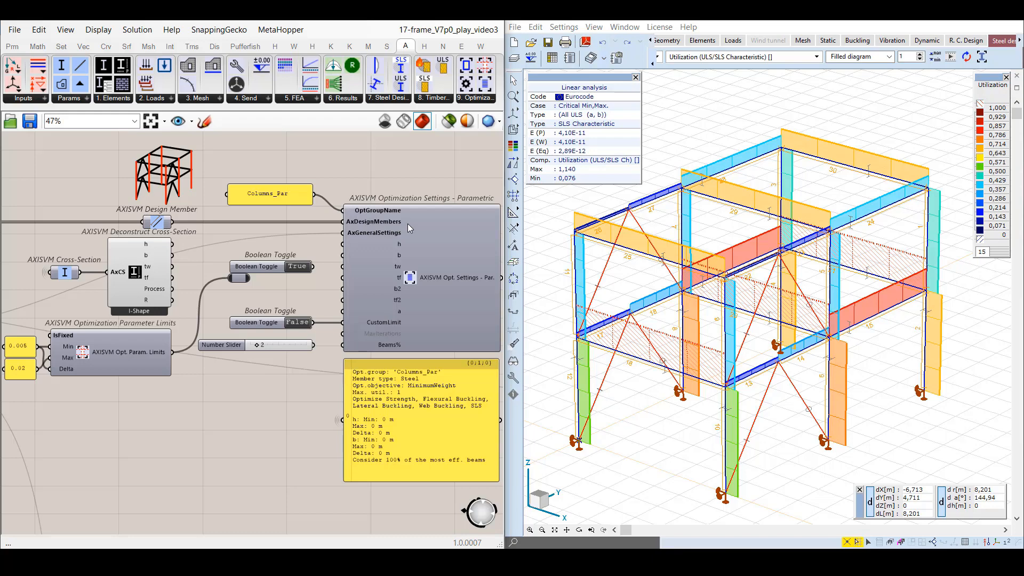
{"action": "mouse_move", "coordinate": [402, 232]}
{"action": "left_click", "coordinate": [74, 277]}
{"action": "left_click_drag", "start_coordinate": [172, 244], "coordinate": [342, 245]}
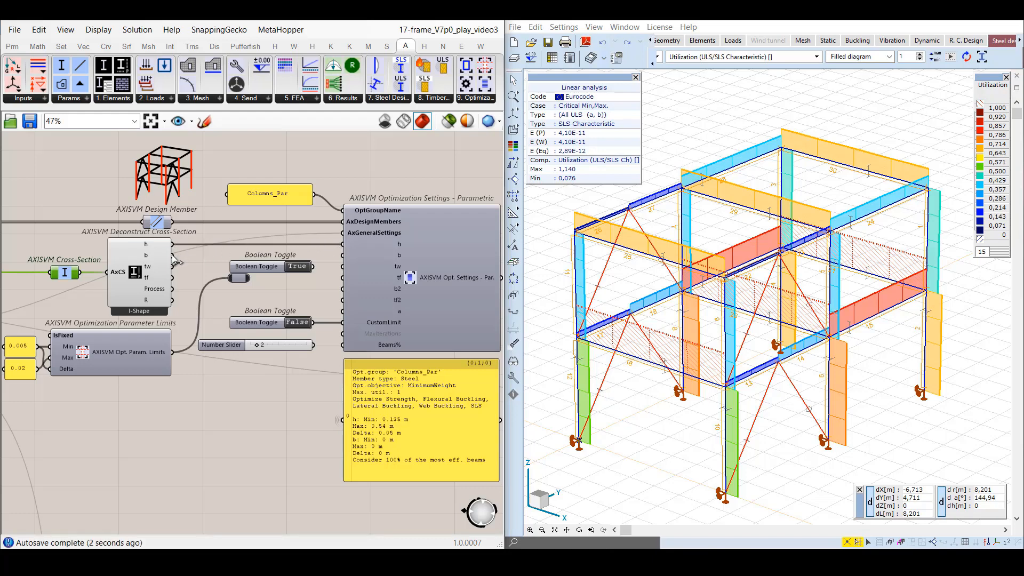
{"action": "left_click_drag", "start_coordinate": [173, 256], "coordinate": [342, 256]}
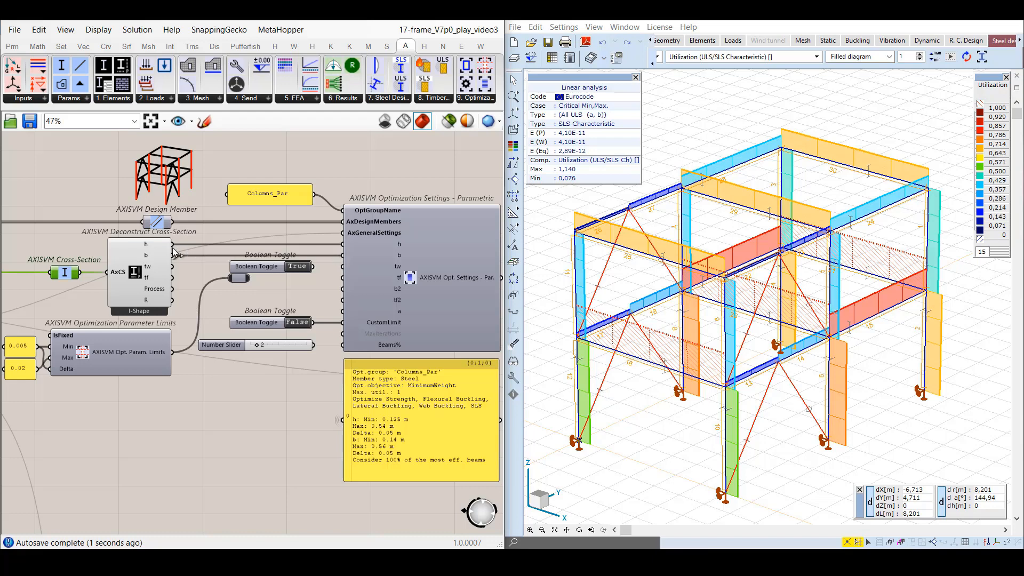
Fix the web thickness in the parametric optimization by connecting the True Boolean toggle to tw.
{"action": "mouse_move", "coordinate": [150, 244]}
{"action": "mouse_move", "coordinate": [401, 244]}
{"action": "left_click_drag", "start_coordinate": [314, 266], "coordinate": [342, 266]}
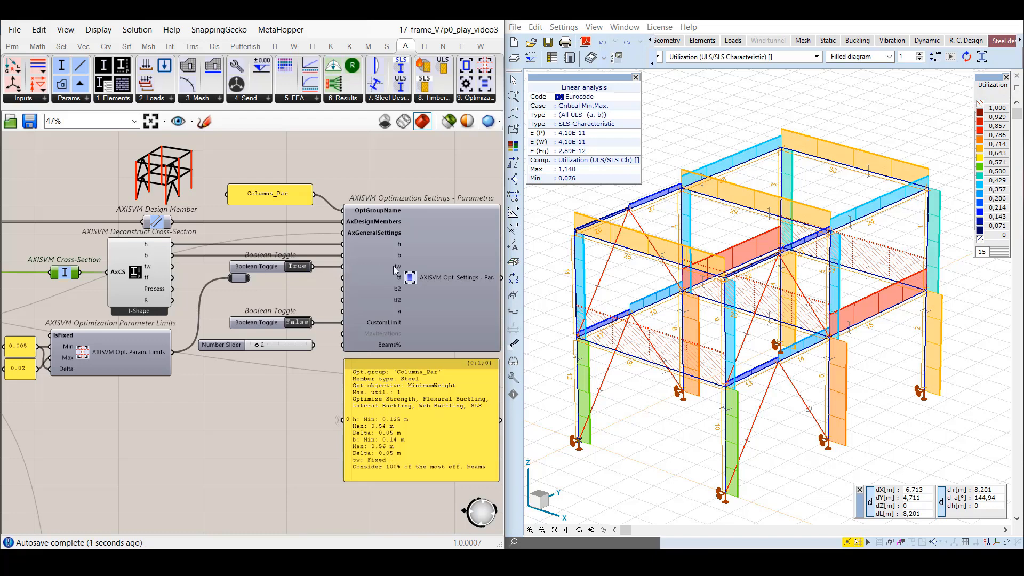
Feed the optimization parameter limits through the relay into the tf input and enlarge the settings panel to fit its text.
{"action": "mouse_move", "coordinate": [403, 271]}
{"action": "left_click", "coordinate": [128, 340]}
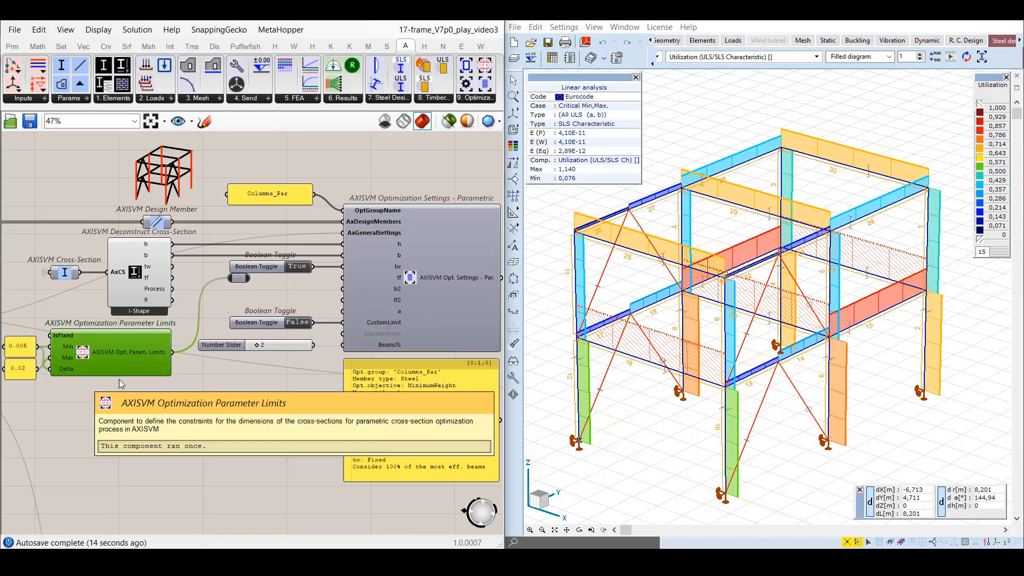
{"action": "left_click", "coordinate": [161, 380]}
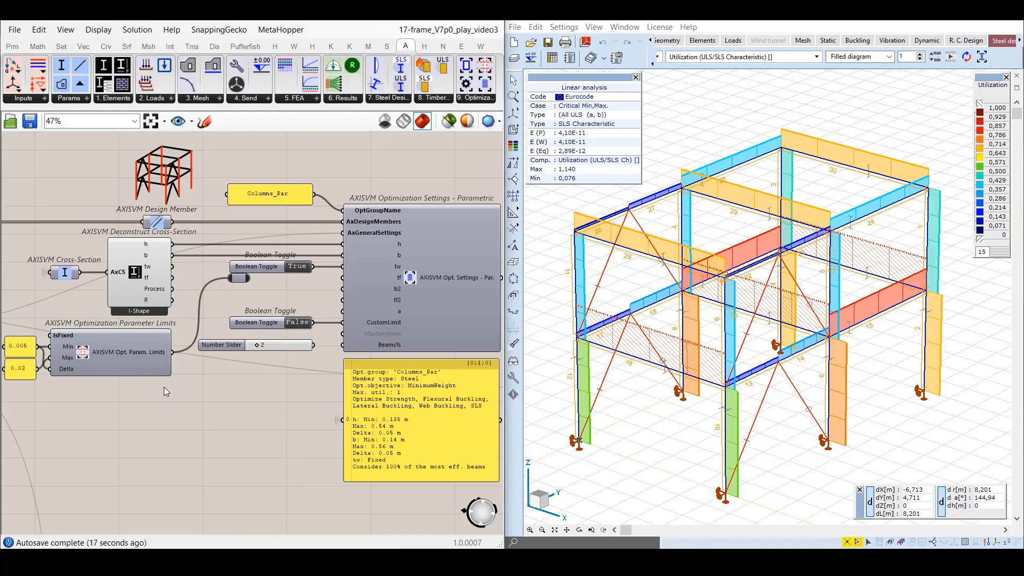
{"action": "left_click_drag", "start_coordinate": [249, 278], "coordinate": [342, 277]}
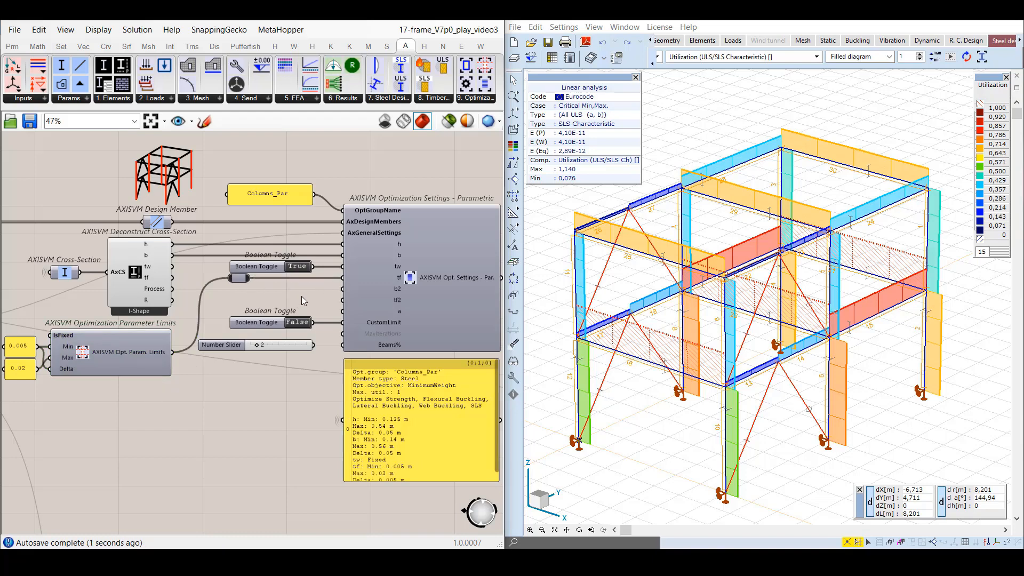
{"action": "mouse_move", "coordinate": [385, 482]}
{"action": "left_mouse_down"}
{"action": "mouse_move", "coordinate": [387, 520]}
{"action": "mouse_move", "coordinate": [387, 496]}
{"action": "left_mouse_up"}
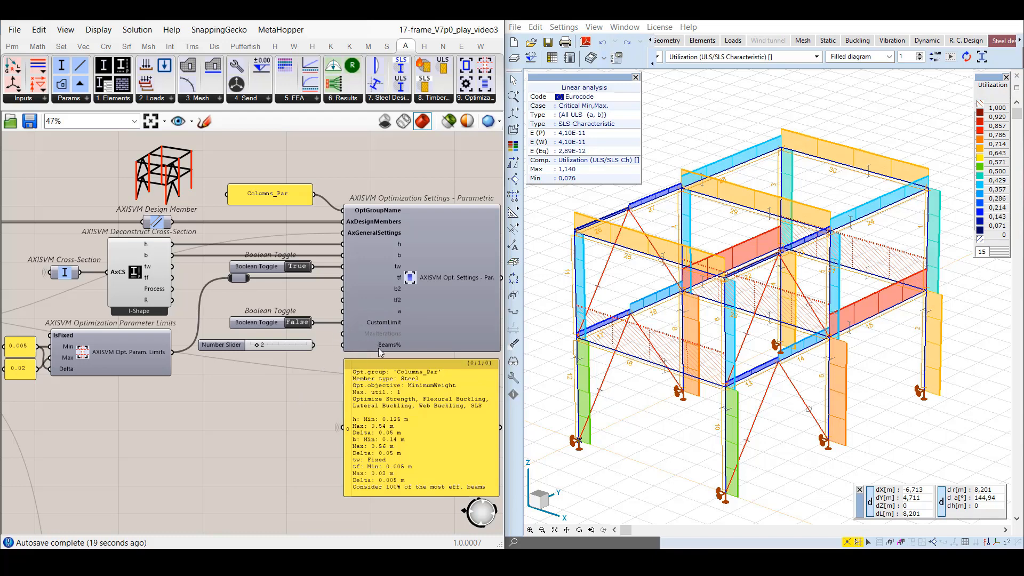
Give the number slider the expression x*10, set it to 90 and feed it into the Beams% input.
{"action": "mouse_move", "coordinate": [383, 347]}
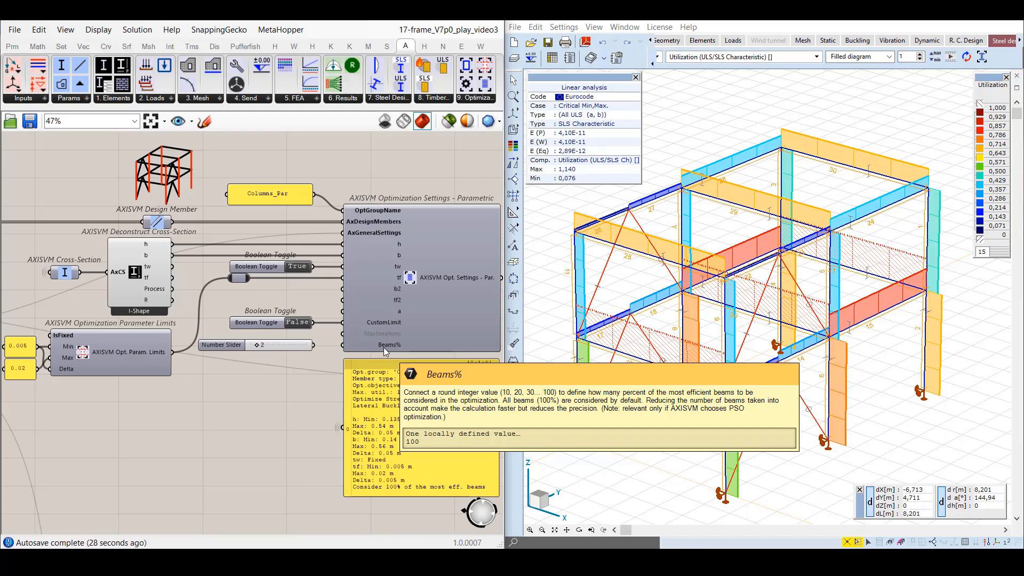
{"action": "right_click", "coordinate": [278, 344]}
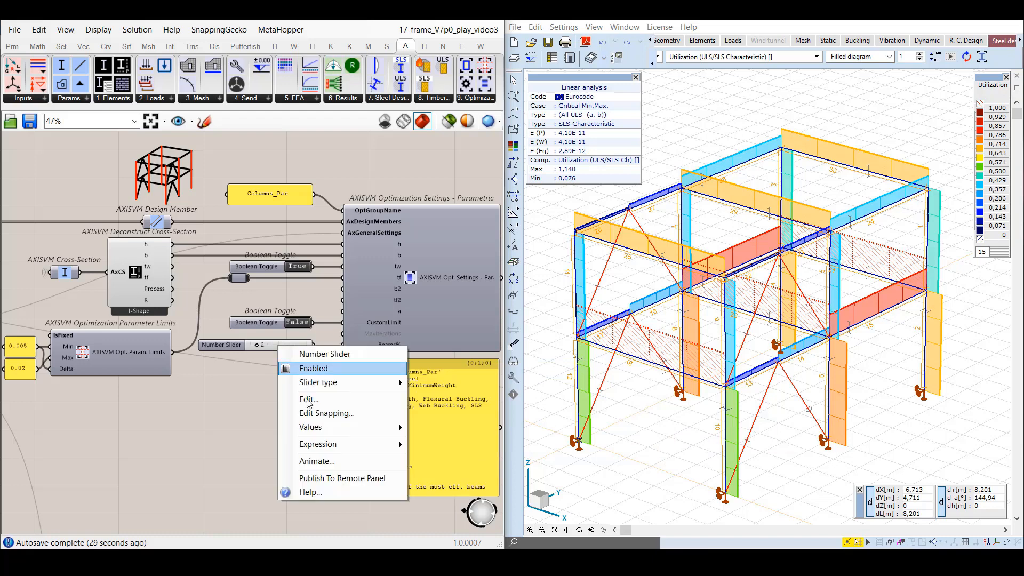
{"action": "mouse_move", "coordinate": [331, 443]}
{"action": "left_click", "coordinate": [449, 459]}
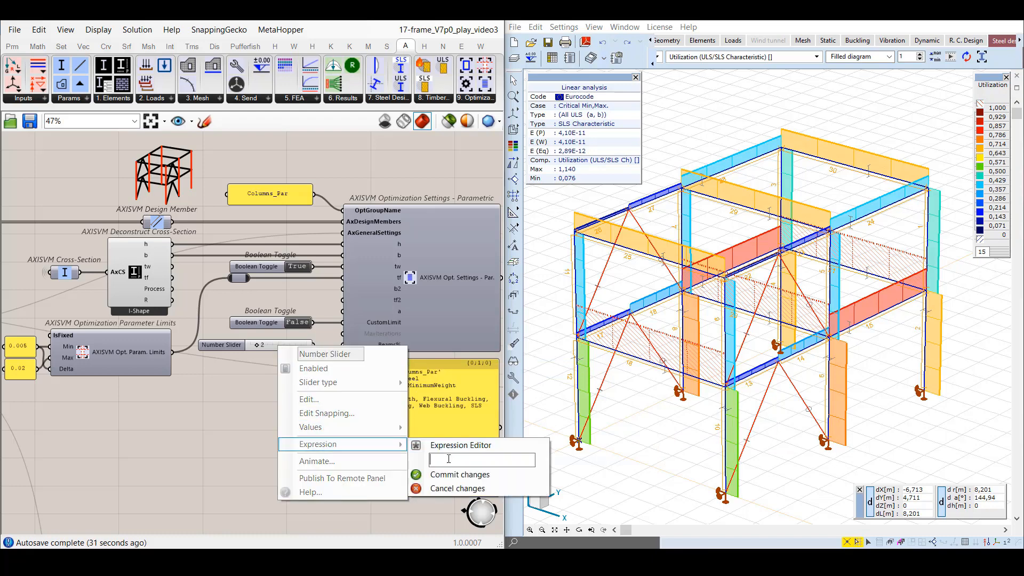
{"action": "type", "text": "x*10"}
{"action": "left_click", "coordinate": [477, 477]}
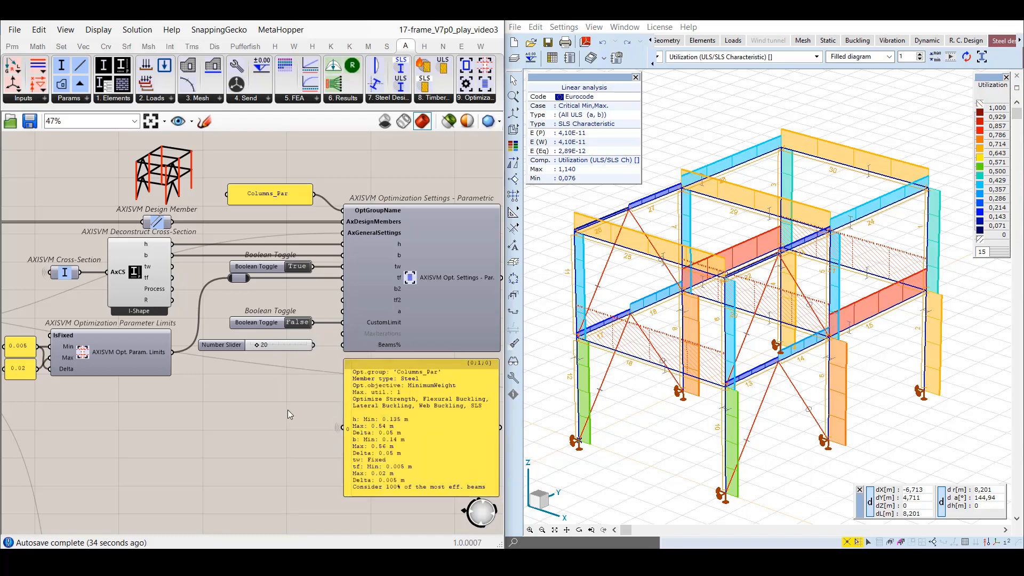
{"action": "left_click_drag", "start_coordinate": [257, 345], "coordinate": [306, 348]}
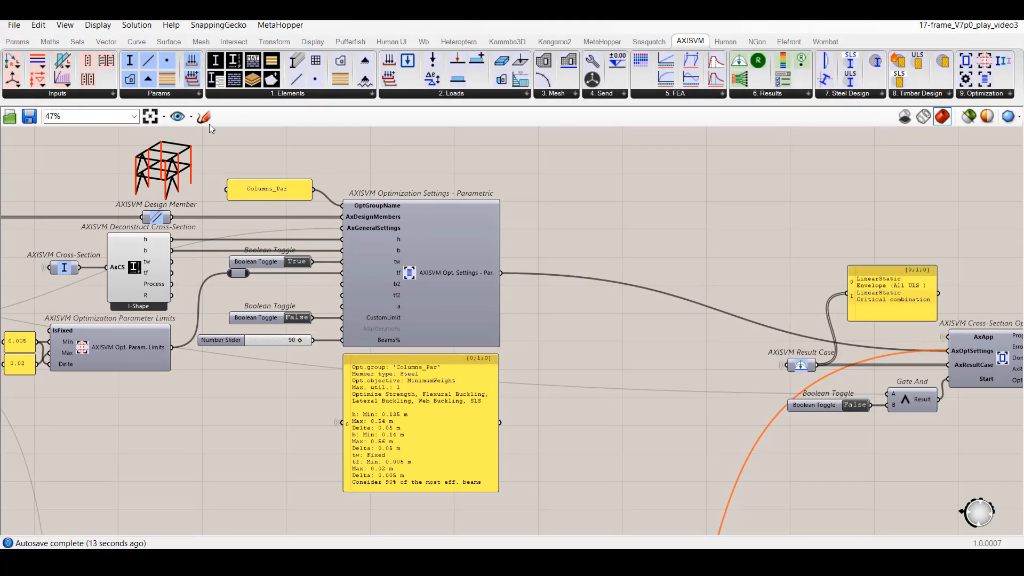
Look at the iterationAndBeams named view and restore the Grasshopper window to its place beside the AxisVM model.
{"action": "left_click", "coordinate": [191, 118]}
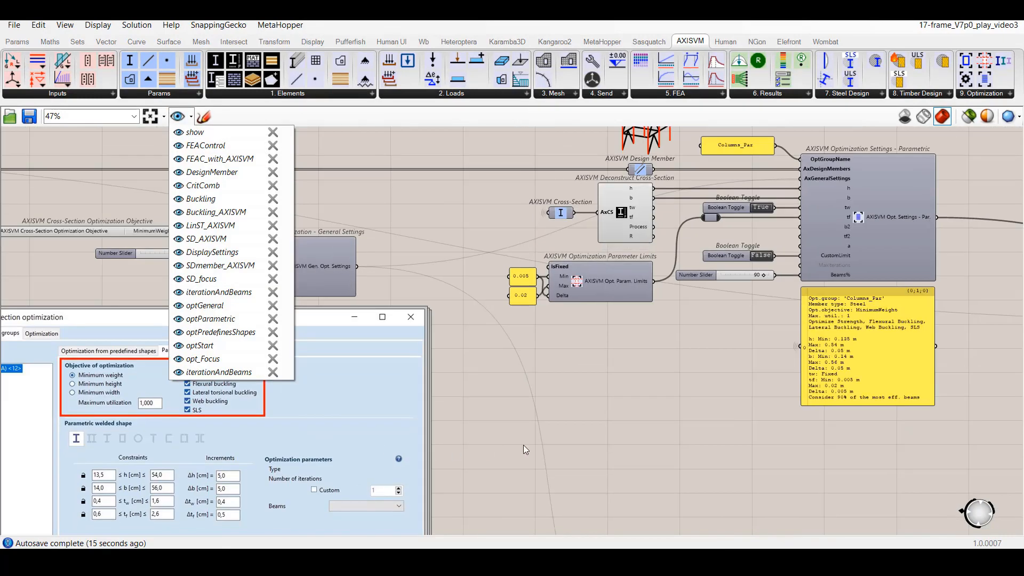
{"action": "left_click", "coordinate": [591, 447]}
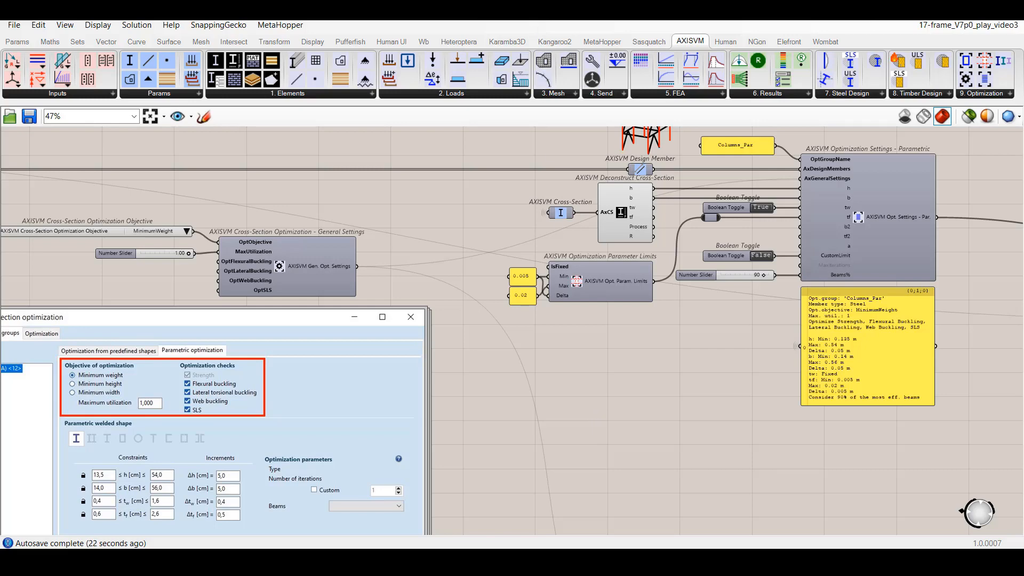
{"action": "left_click", "coordinate": [968, 11]}
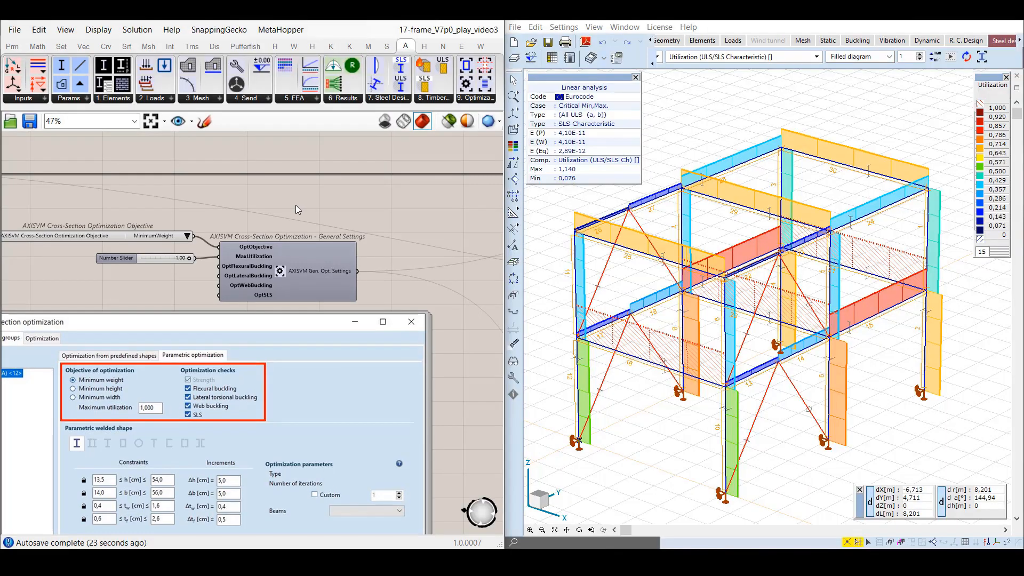
Return to the optParametric view and fix the flange thickness by connecting the True Boolean toggle to tf.
{"action": "left_click", "coordinate": [192, 125]}
{"action": "left_click", "coordinate": [233, 322]}
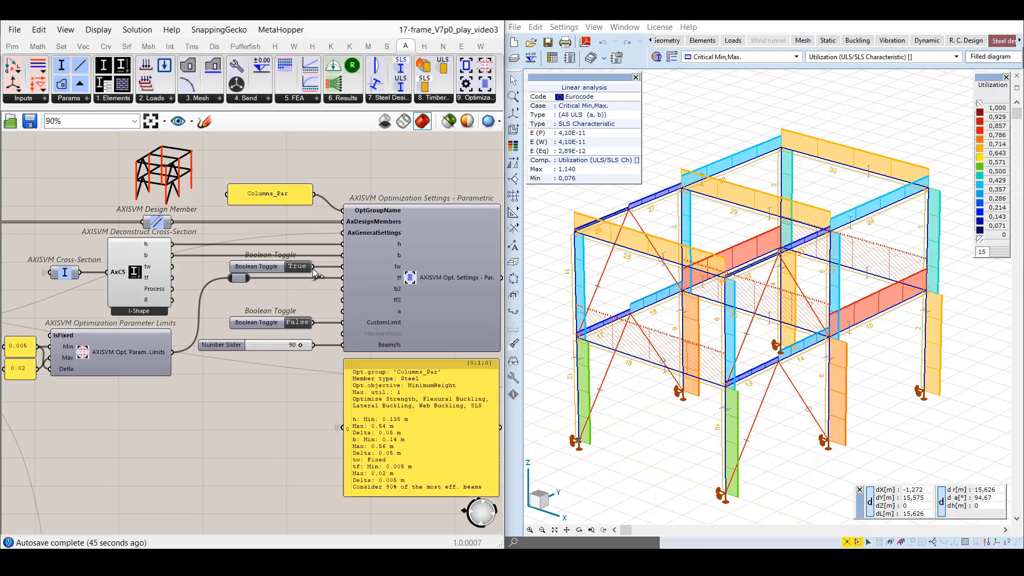
{"action": "left_click_drag", "start_coordinate": [313, 268], "coordinate": [341, 278]}
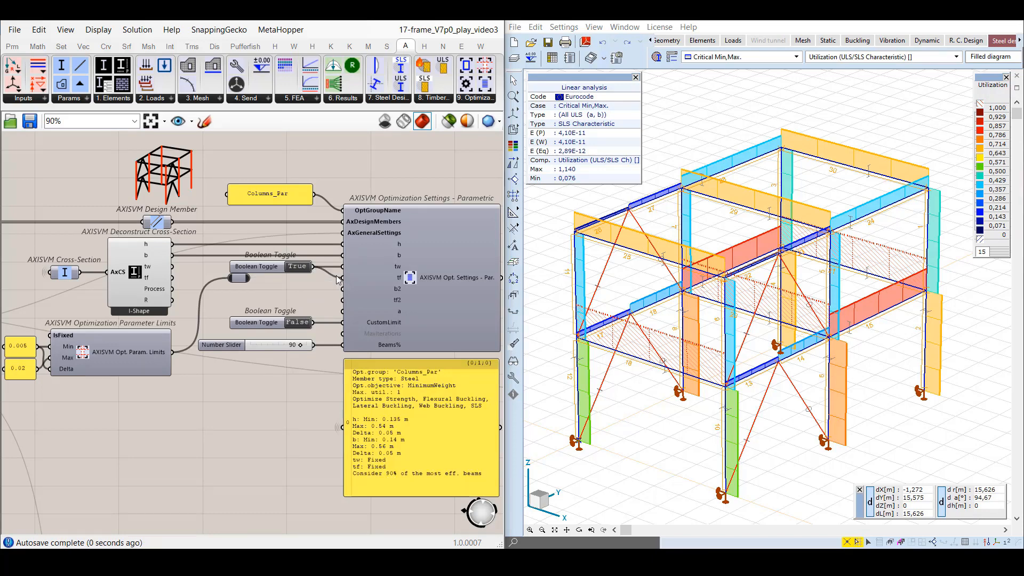
Go to the optPredefinesShapes view and inspect the beams' current cross-section parameter.
{"action": "left_click", "coordinate": [191, 122]}
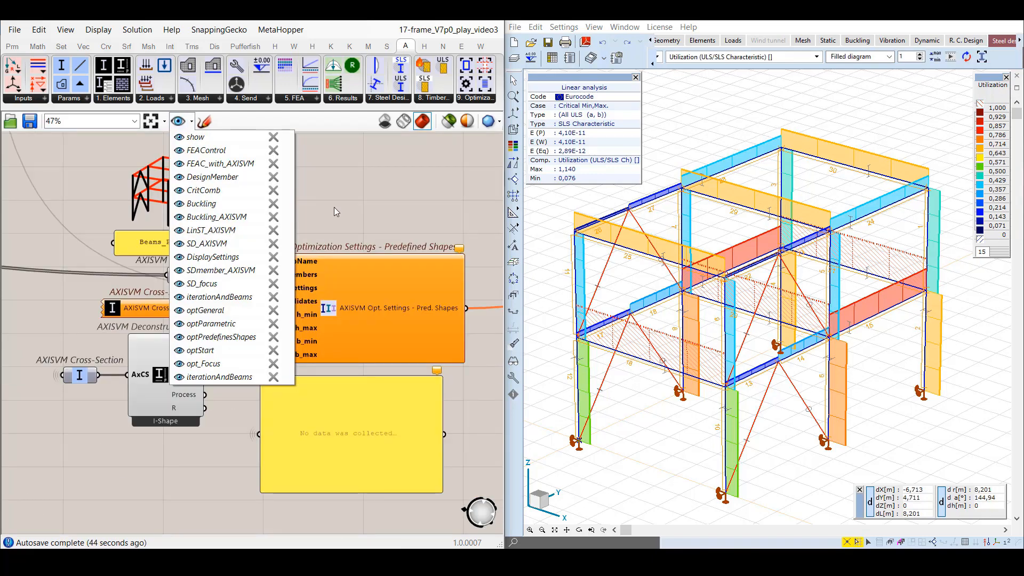
{"action": "left_click", "coordinate": [334, 208]}
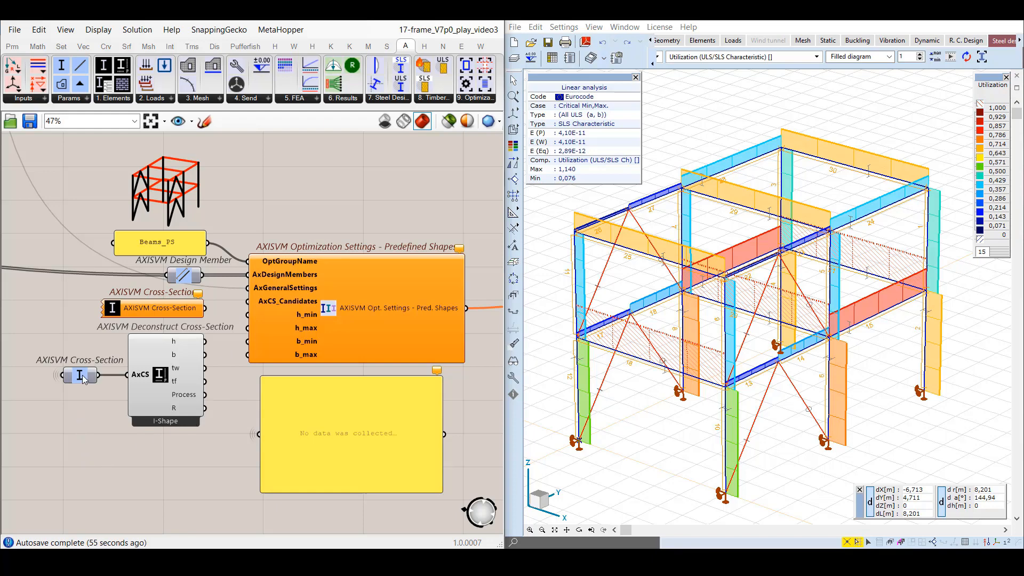
{"action": "mouse_move", "coordinate": [83, 377]}
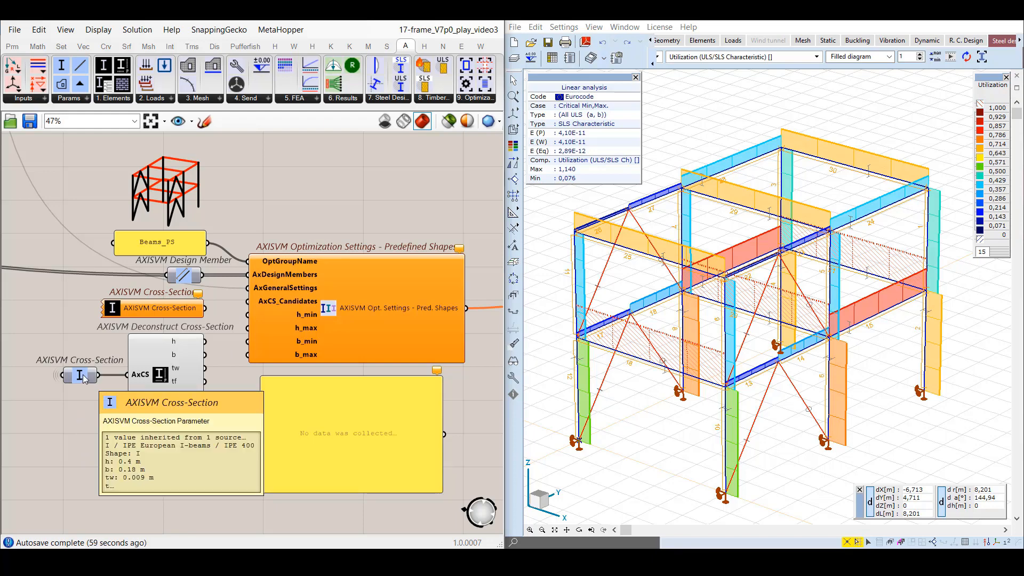
Load the IPE European I-beams from IPE 400 to IPE 750 x 196 into the cross-section selector component and connect it to AxCS_Candidates.
{"action": "double_click", "coordinate": [111, 315]}
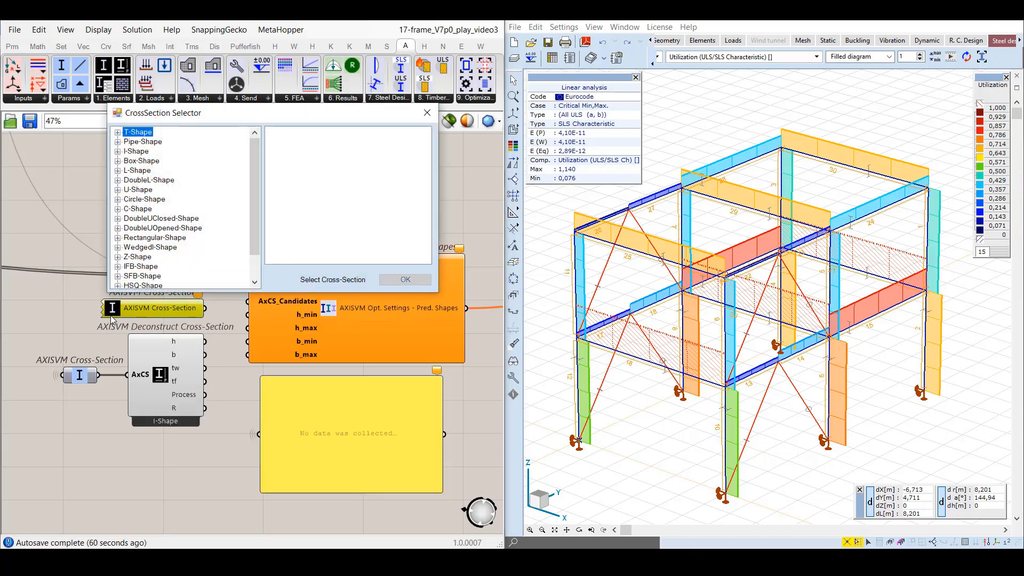
{"action": "left_click", "coordinate": [118, 151]}
{"action": "scroll", "coordinate": [187, 212], "scroll_direction": "down", "scroll_amount": 3}
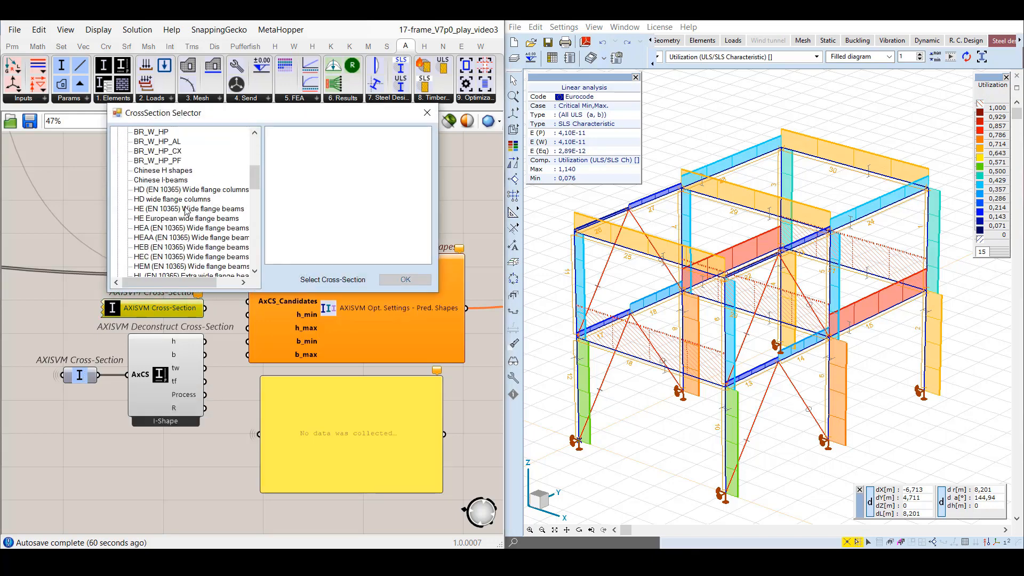
{"action": "scroll", "coordinate": [187, 212], "scroll_direction": "down", "scroll_amount": 6}
{"action": "left_click", "coordinate": [212, 237]}
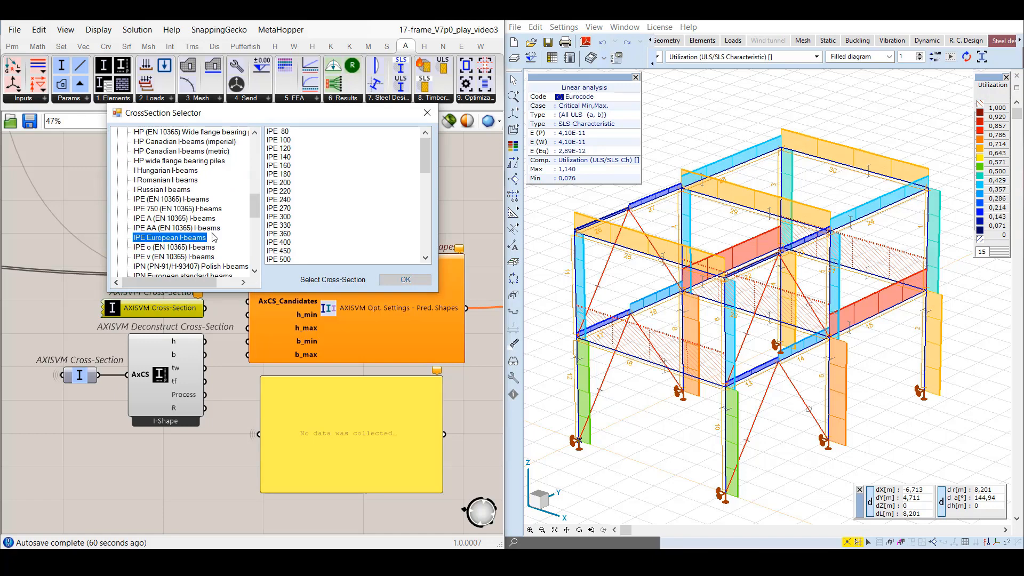
{"action": "scroll", "coordinate": [212, 237], "scroll_direction": "down", "scroll_amount": 1}
{"action": "scroll", "coordinate": [357, 218], "scroll_direction": "down", "scroll_amount": 2}
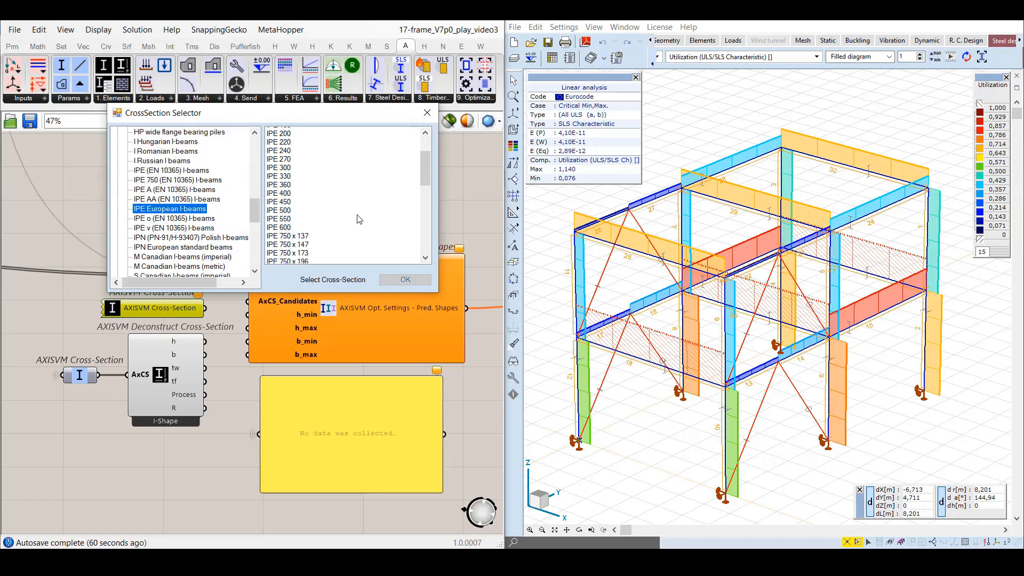
{"action": "scroll", "coordinate": [357, 219], "scroll_direction": "down", "scroll_amount": 2}
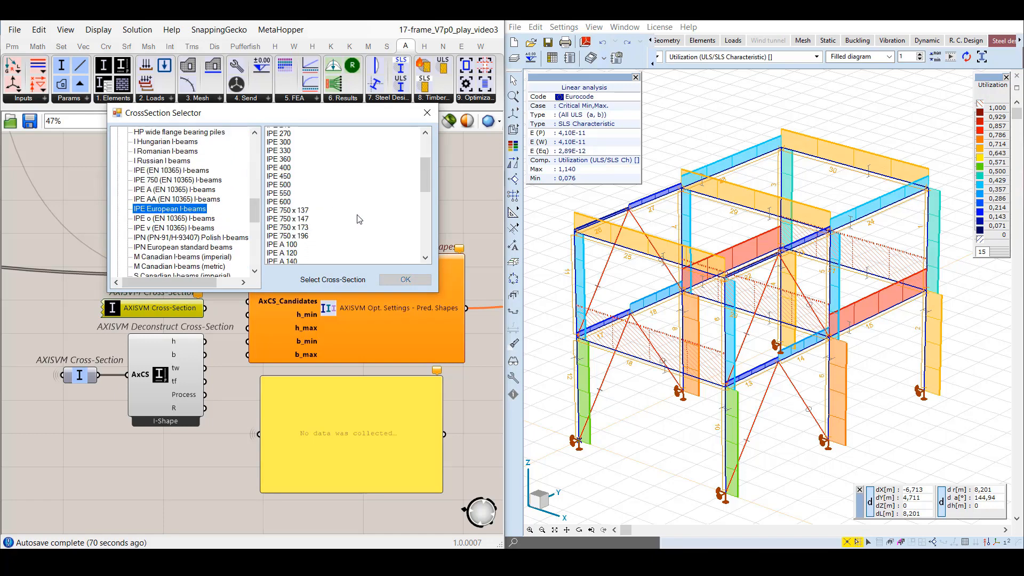
{"action": "left_click", "coordinate": [304, 166]}
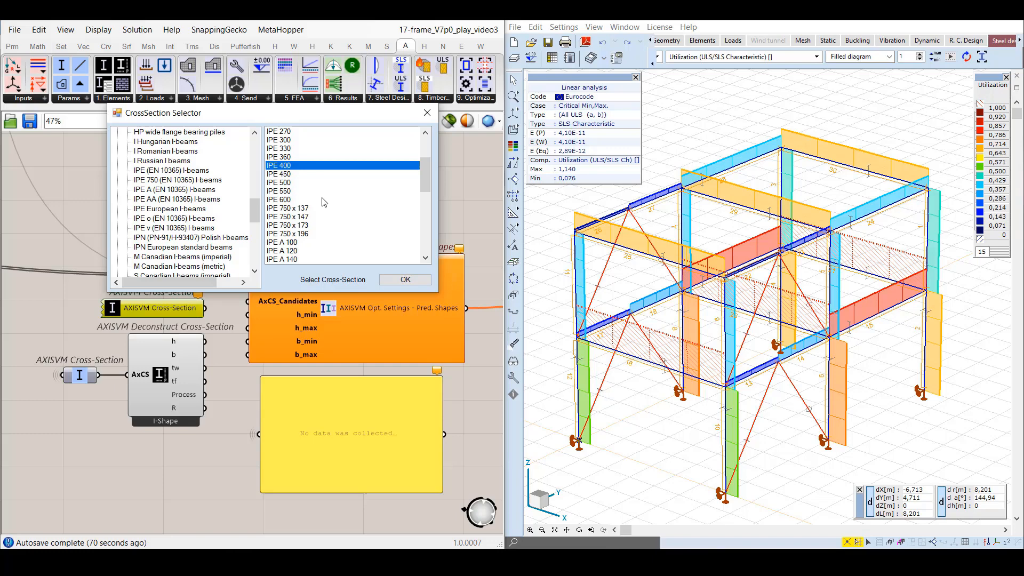
{"action": "left_click", "coordinate": [311, 234], "text": "shift"}
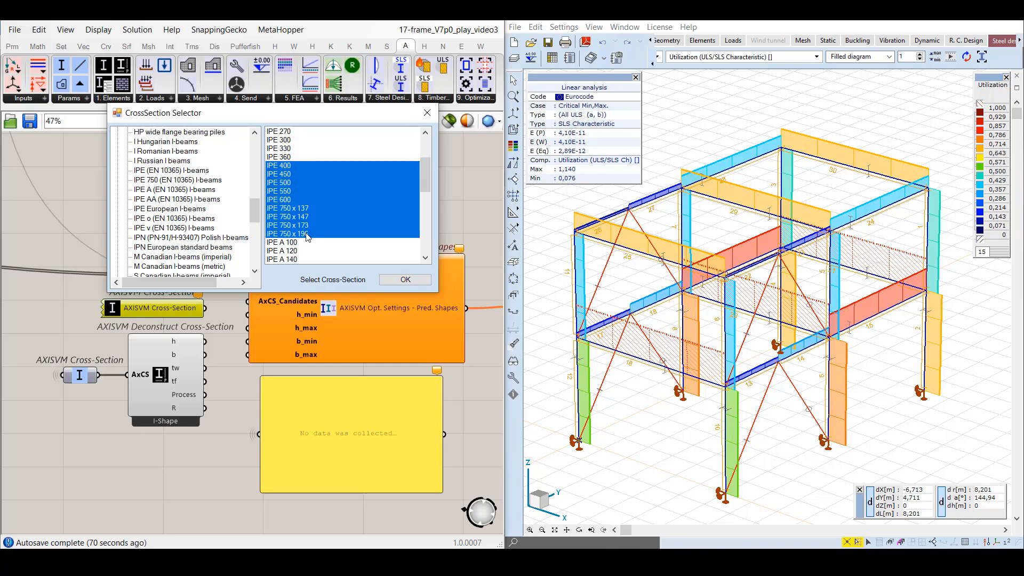
{"action": "left_click", "coordinate": [395, 281]}
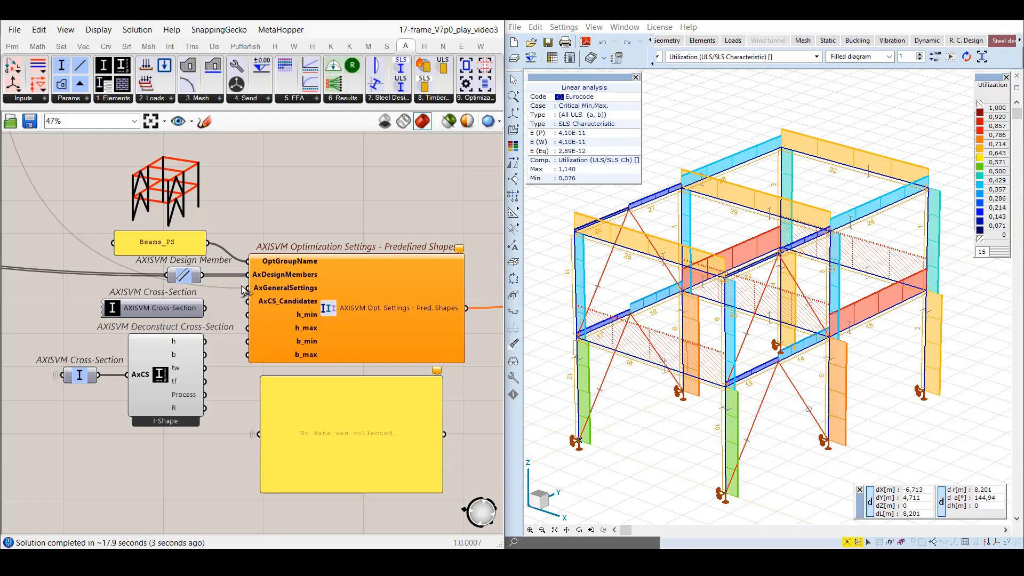
{"action": "left_click_drag", "start_coordinate": [205, 309], "coordinate": [247, 303]}
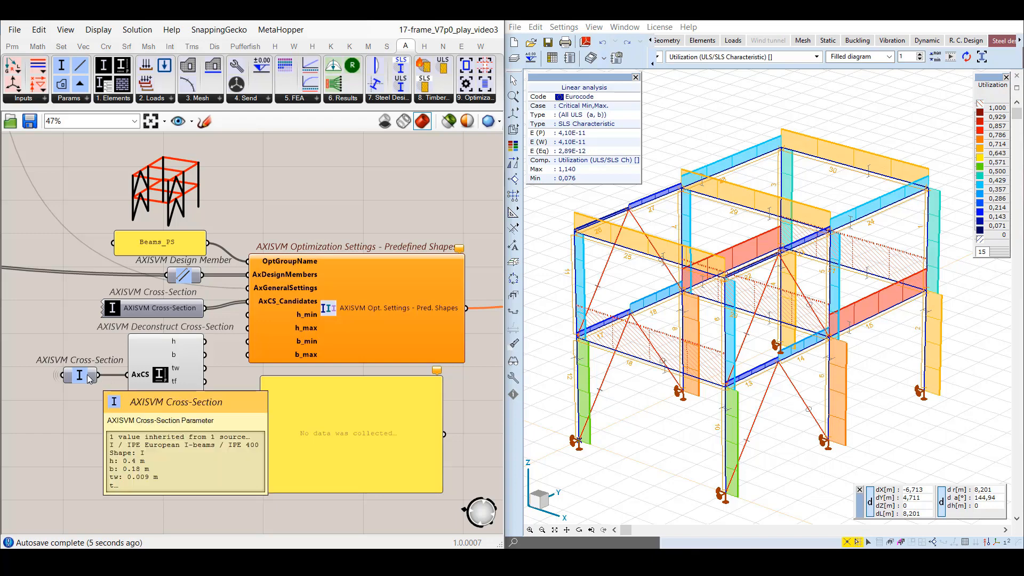
Wire the deconstructed beam section's h output to h_min and h_max, and its b output to b_min and b_max.
{"action": "left_click", "coordinate": [151, 375]}
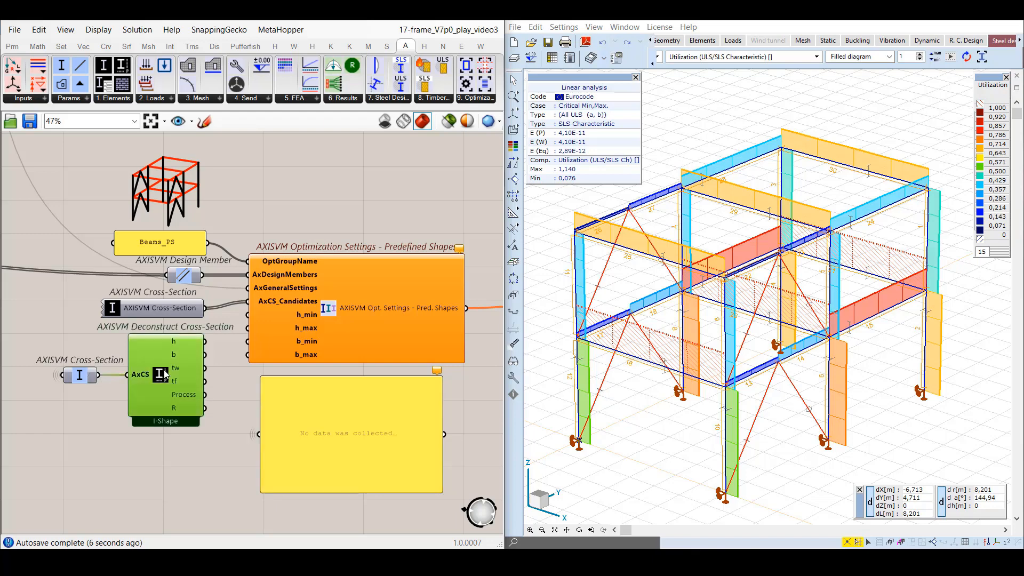
{"action": "left_click", "coordinate": [219, 378]}
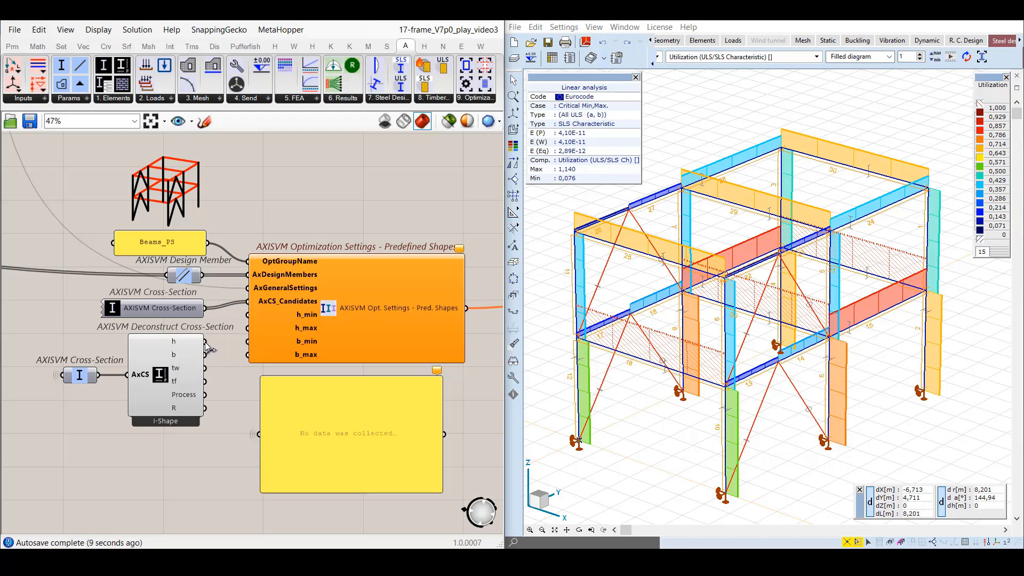
{"action": "left_click_drag", "start_coordinate": [204, 342], "coordinate": [248, 355]}
Give the h_min input of the predefined shapes settings the expression x/2 and the h_max input x*2.
{"action": "right_click", "coordinate": [312, 317]}
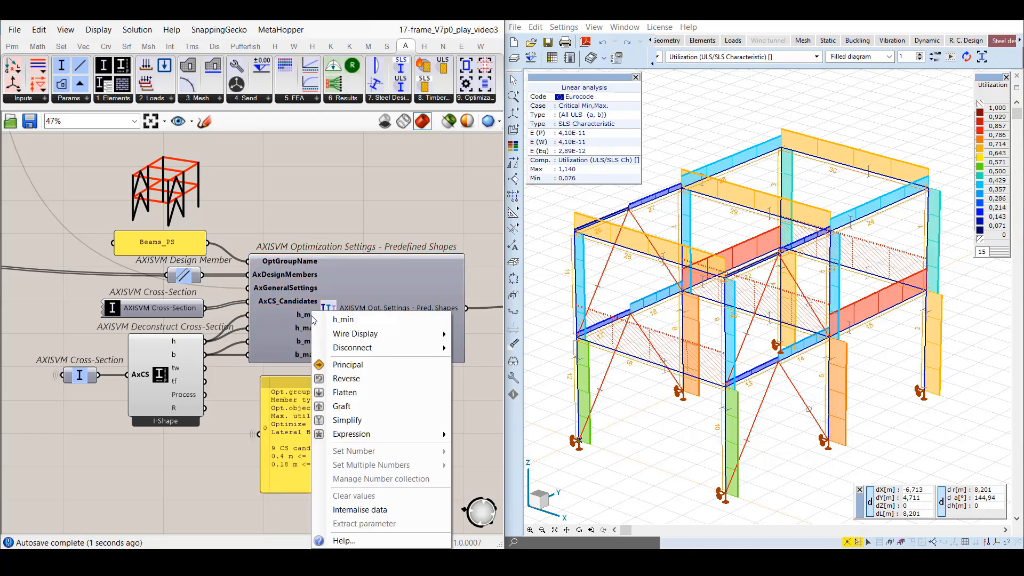
{"action": "mouse_move", "coordinate": [416, 434]}
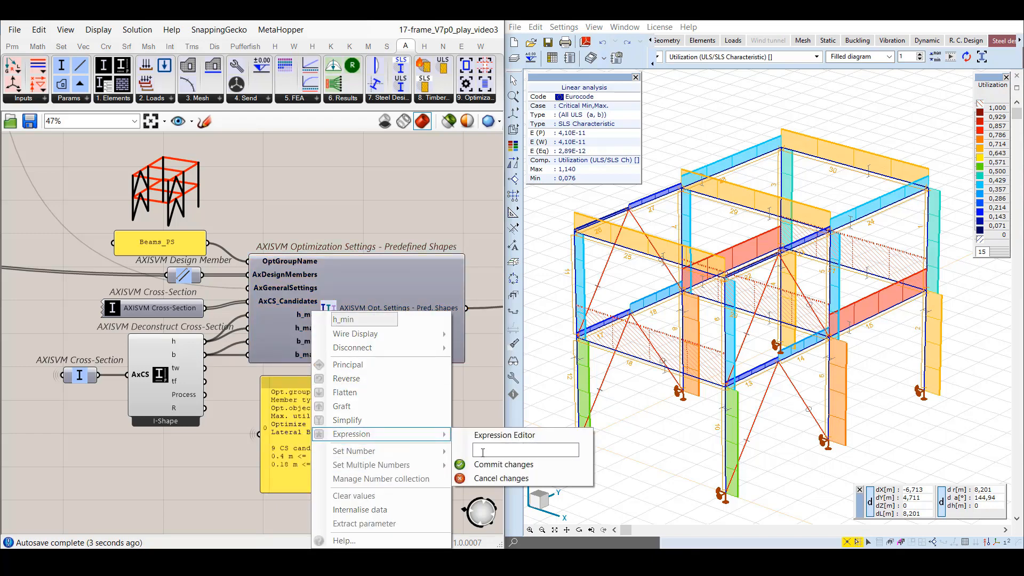
{"action": "type", "text": "x/2"}
{"action": "left_click", "coordinate": [508, 465]}
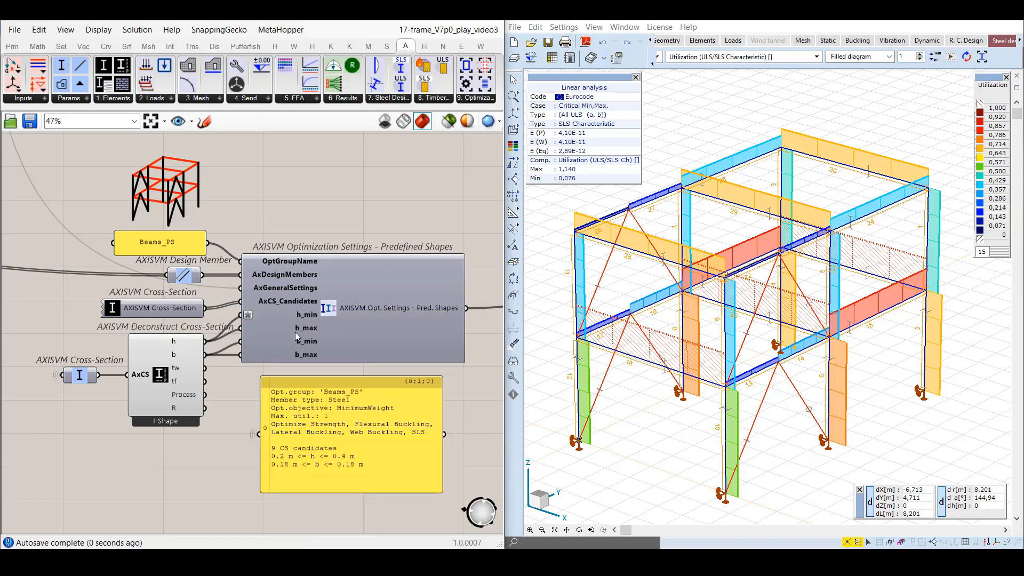
{"action": "right_click", "coordinate": [295, 327]}
{"action": "mouse_move", "coordinate": [373, 435]}
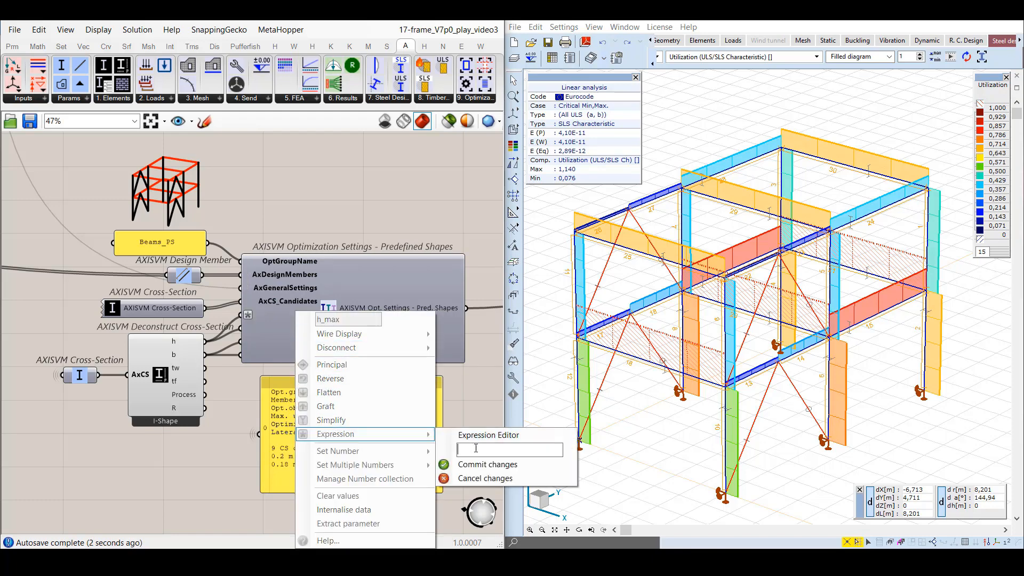
{"action": "type", "text": "x*2"}
{"action": "left_click", "coordinate": [475, 464]}
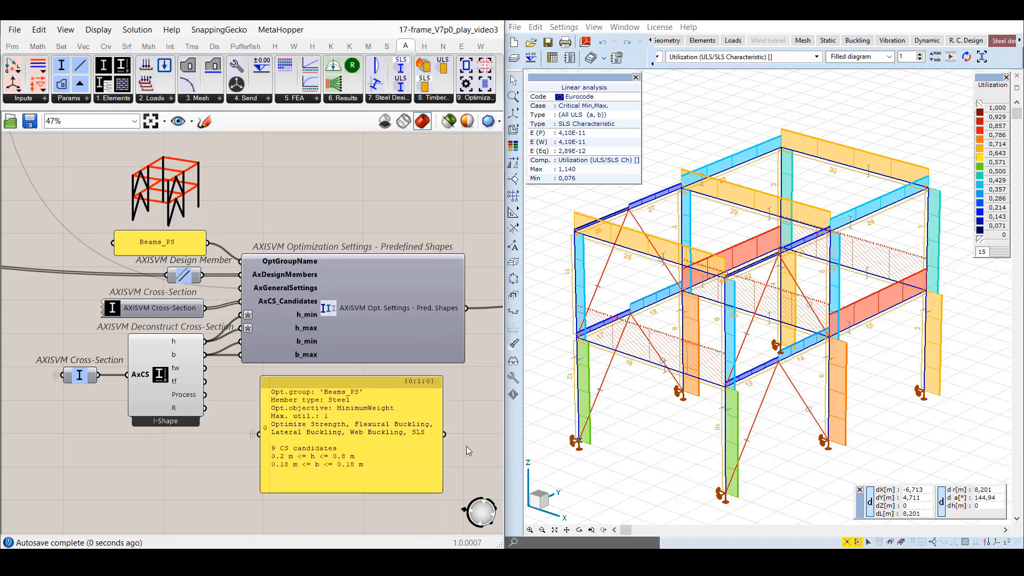
Give the b_min input of the predefined shapes settings the expression x/2 and the b_max input x*2.
{"action": "right_click", "coordinate": [301, 339]}
{"action": "mouse_move", "coordinate": [356, 435]}
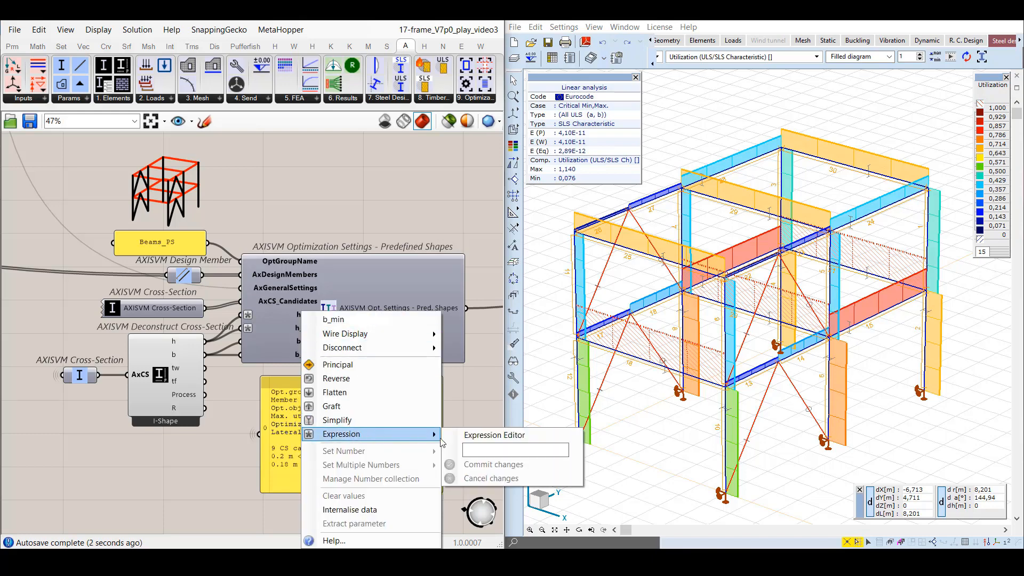
{"action": "type", "text": "x/2"}
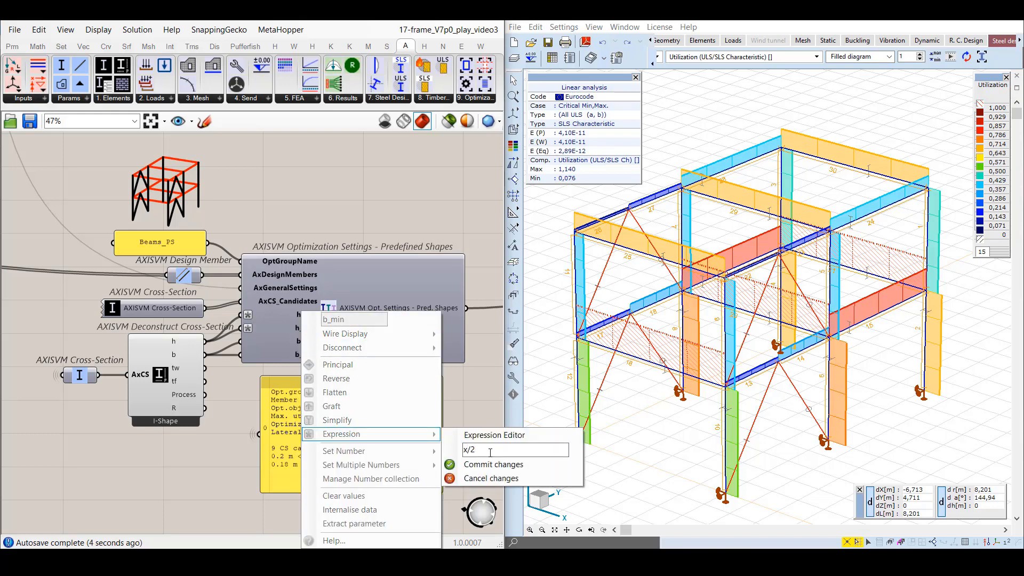
{"action": "left_click", "coordinate": [484, 464]}
{"action": "right_click", "coordinate": [302, 354]}
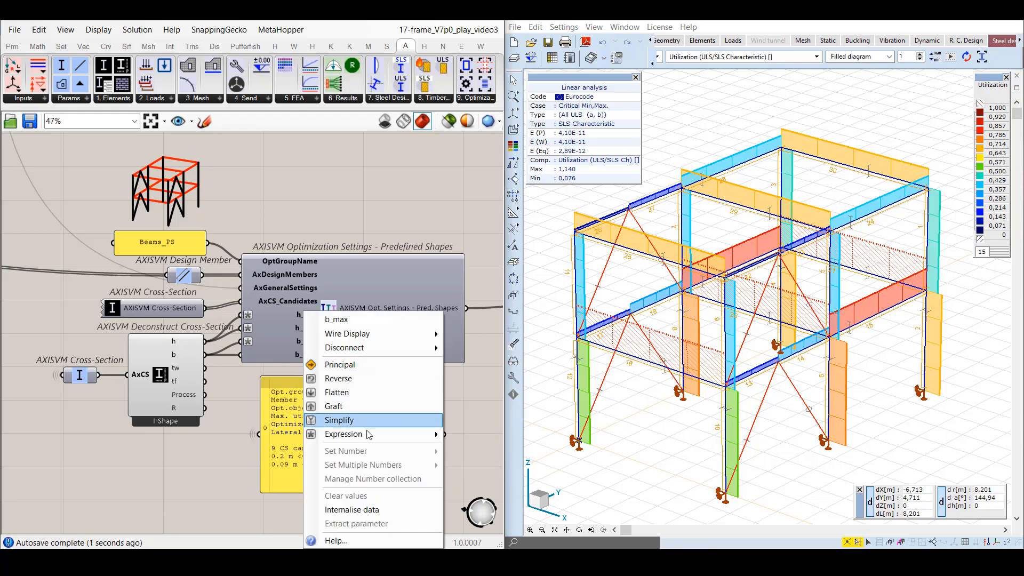
{"action": "mouse_move", "coordinate": [422, 437]}
{"action": "type", "text": "x*2"}
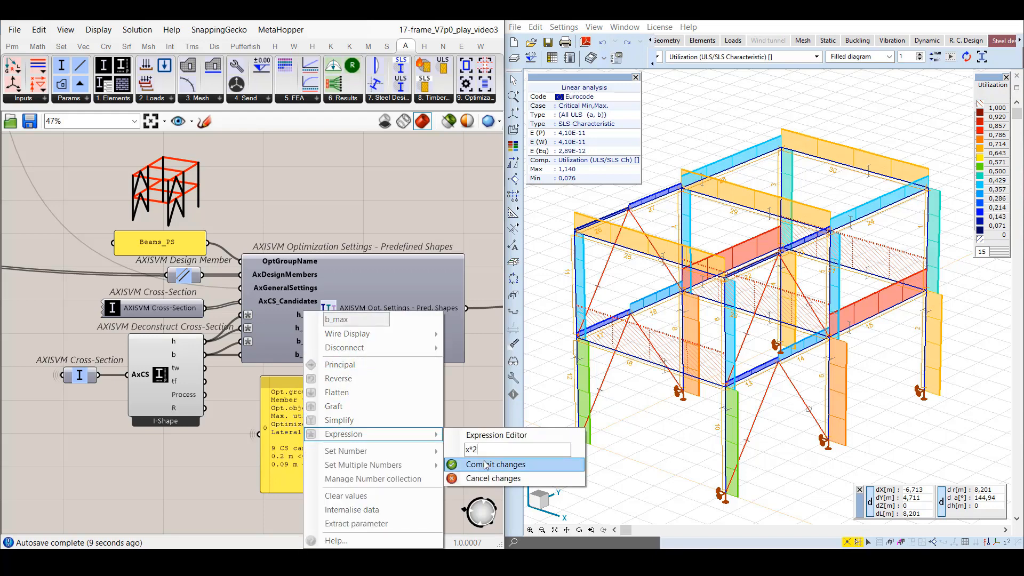
{"action": "left_click", "coordinate": [485, 464]}
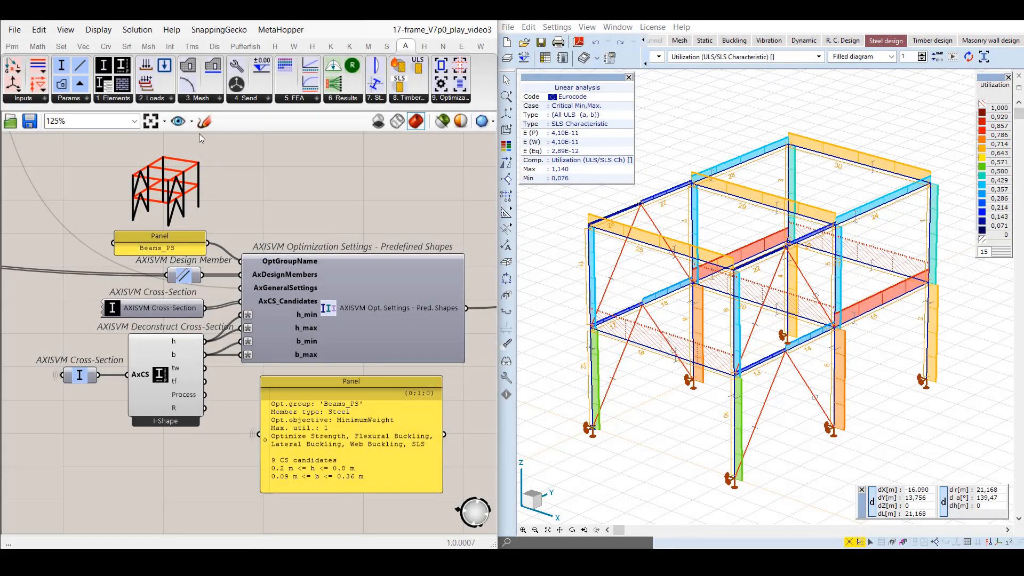
Go to the AXISVM Cross-Section Optimization component and inspect its AxOptSettings input and the panel listing the result cases.
{"action": "left_click", "coordinate": [192, 122]}
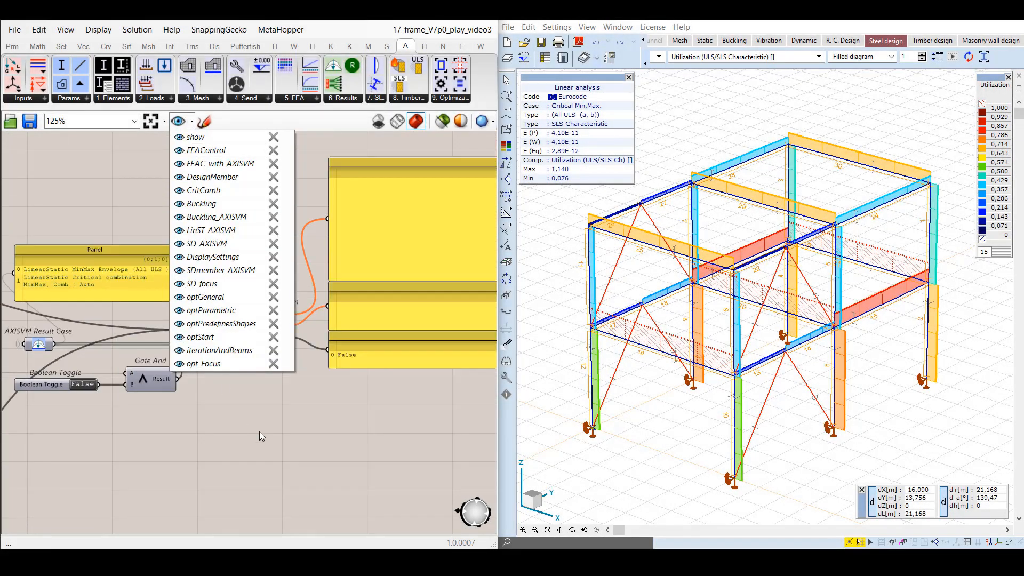
{"action": "left_click", "coordinate": [259, 436]}
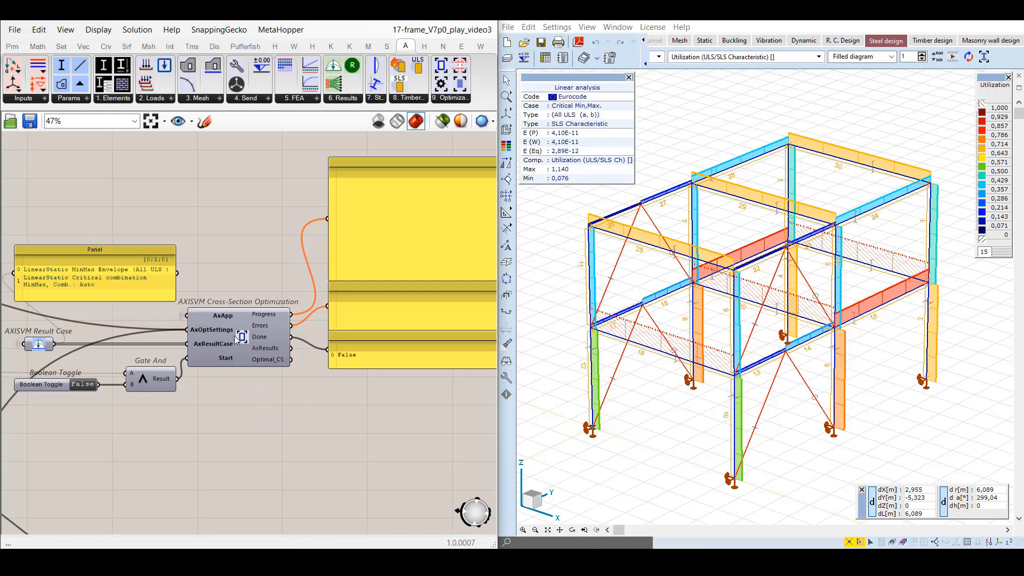
{"action": "mouse_move", "coordinate": [223, 334]}
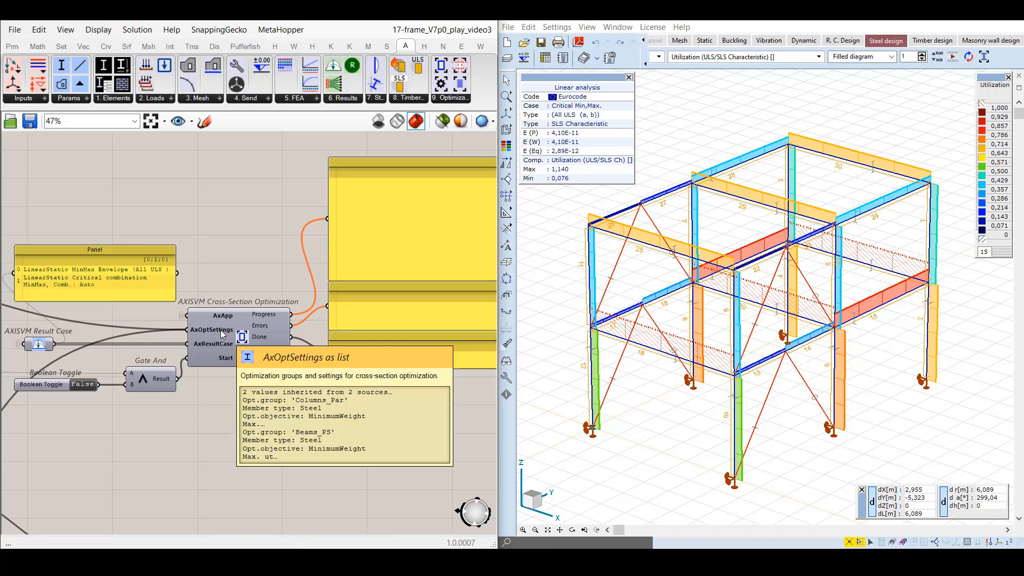
{"action": "left_click", "coordinate": [152, 293]}
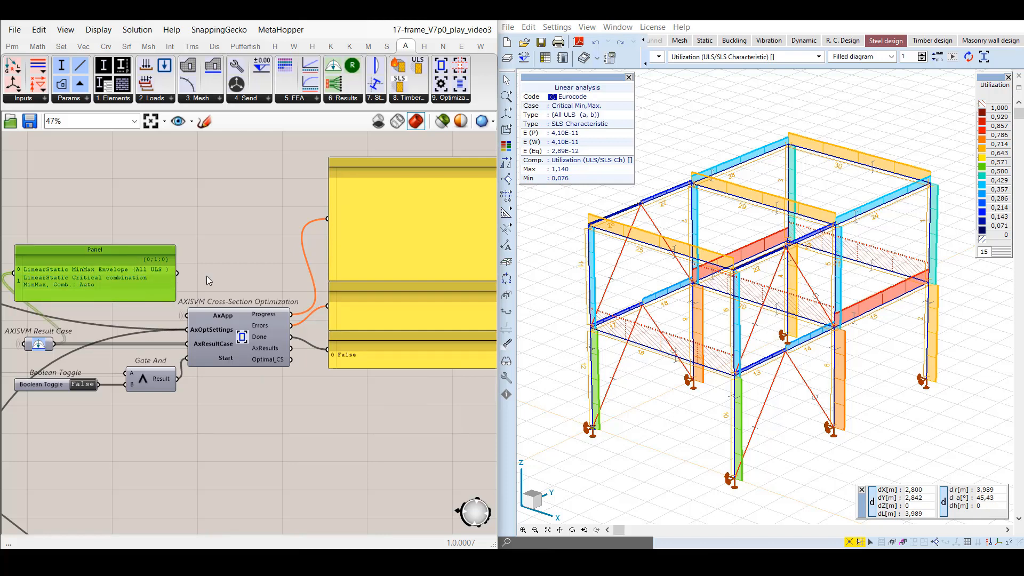
In AxisVM, check the Envelope Min,Max utilization for All ULS and return to Critical Min,Max. with the diagram display set to None.
{"action": "left_click", "coordinate": [659, 57]}
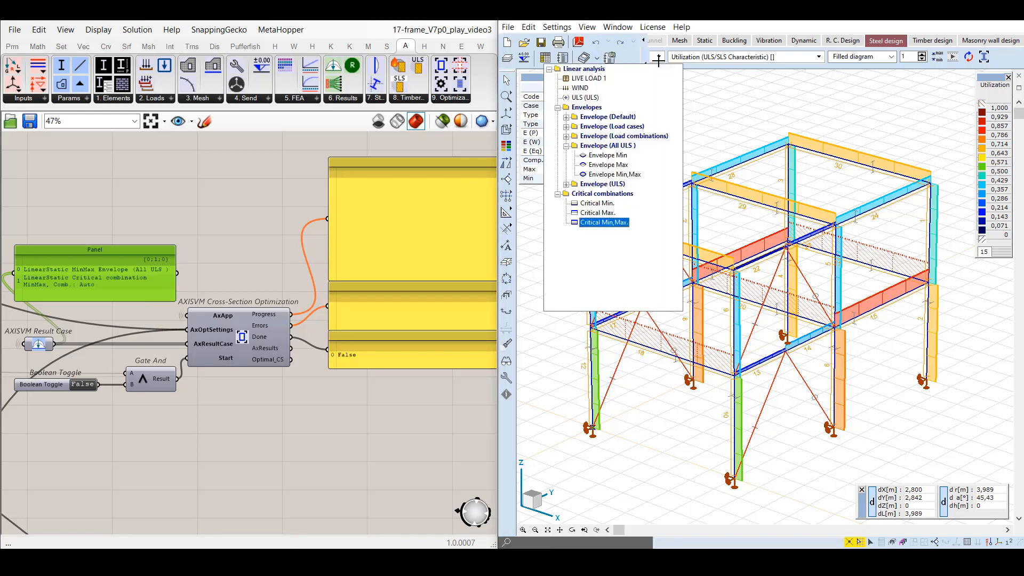
{"action": "left_click", "coordinate": [630, 175]}
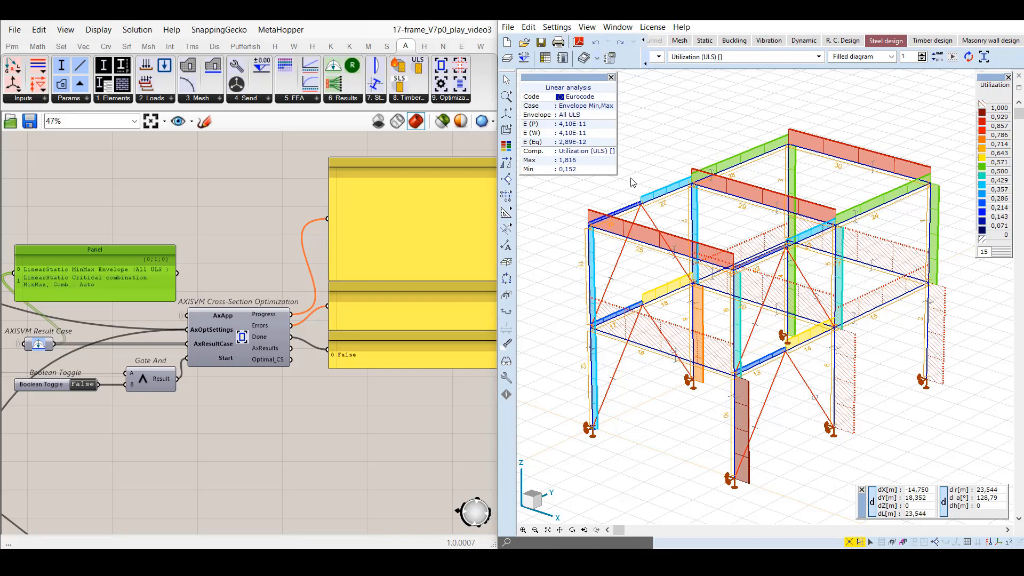
{"action": "left_click", "coordinate": [659, 60]}
{"action": "left_click", "coordinate": [622, 223]}
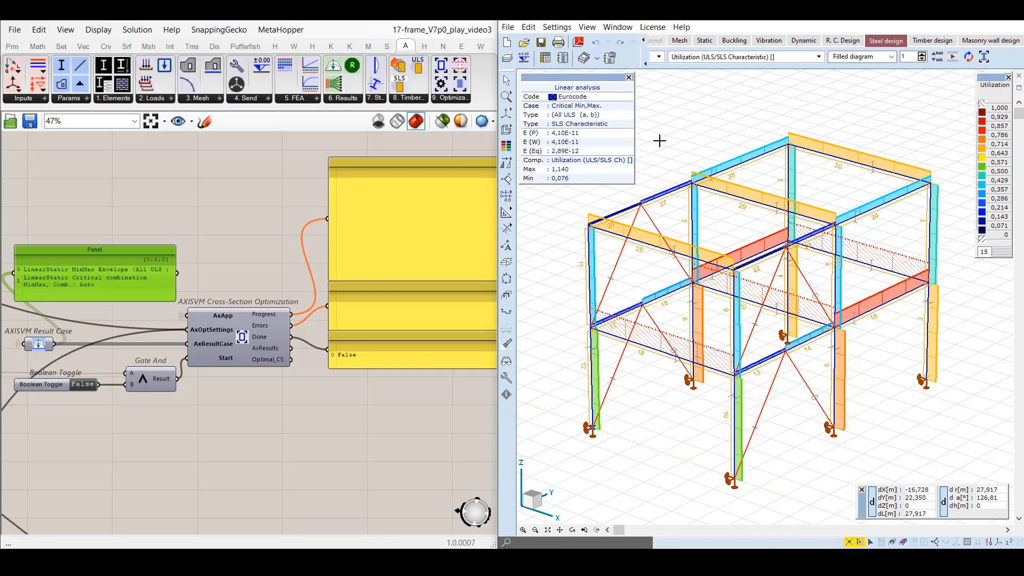
{"action": "left_click", "coordinate": [891, 56]}
{"action": "left_click", "coordinate": [854, 67]}
Move the Boolean Toggle below the output panels, go to the opt_Focus view and start the optimization by setting the toggle to True.
{"action": "left_click_drag", "start_coordinate": [61, 383], "coordinate": [380, 421]}
{"action": "left_click", "coordinate": [368, 392]}
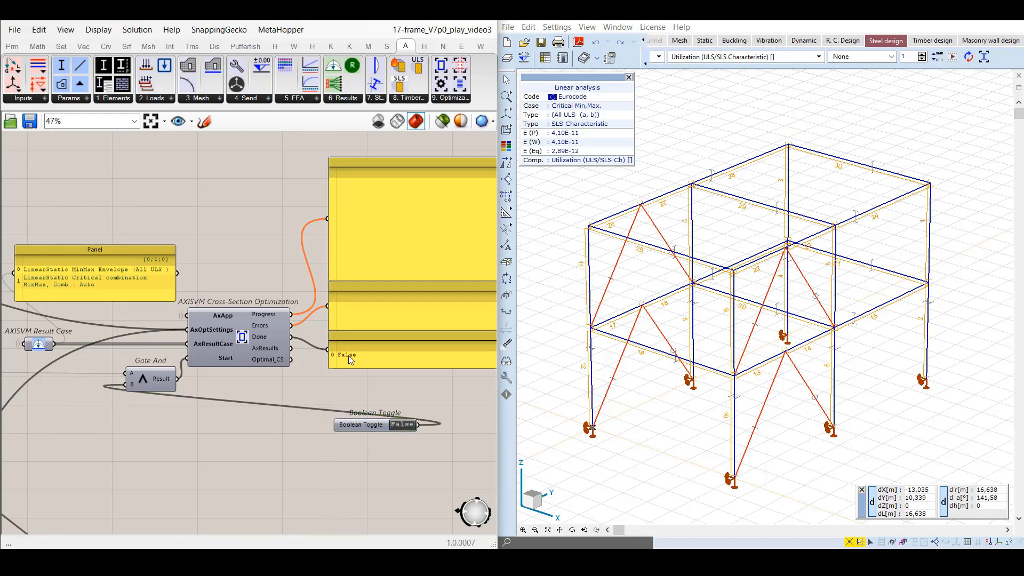
{"action": "left_click", "coordinate": [192, 122]}
{"action": "left_click", "coordinate": [203, 364]}
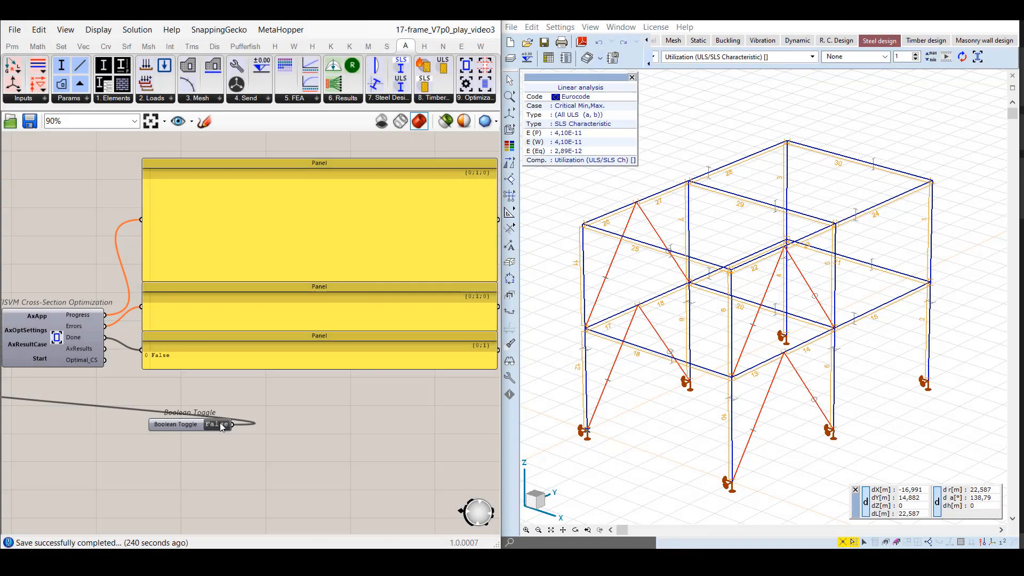
{"action": "double_click", "coordinate": [221, 426]}
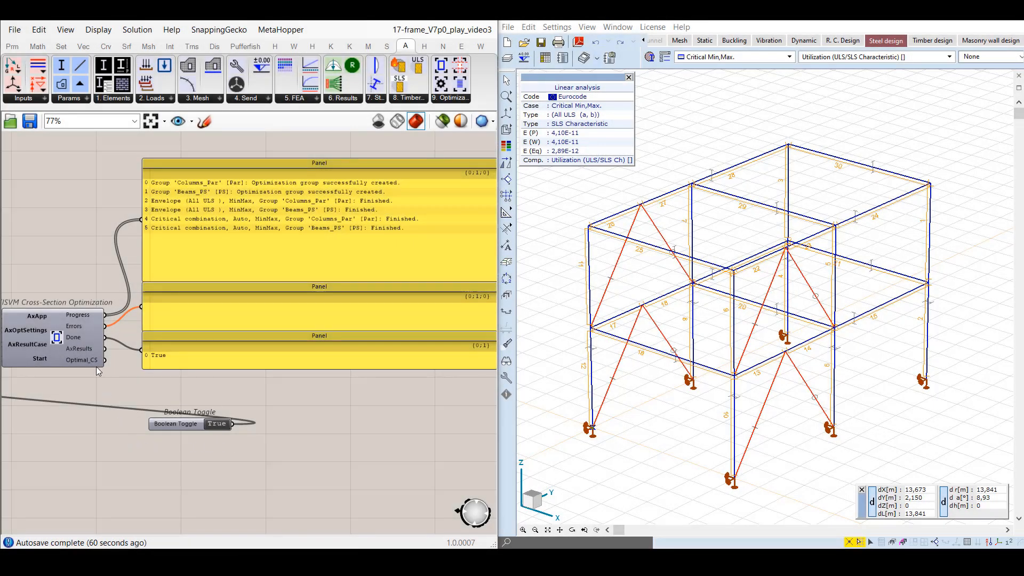
Add an AXISVM Cross-Section parameter beside the optimization component and connect the Optimal_CS output to it.
{"action": "mouse_move", "coordinate": [81, 348]}
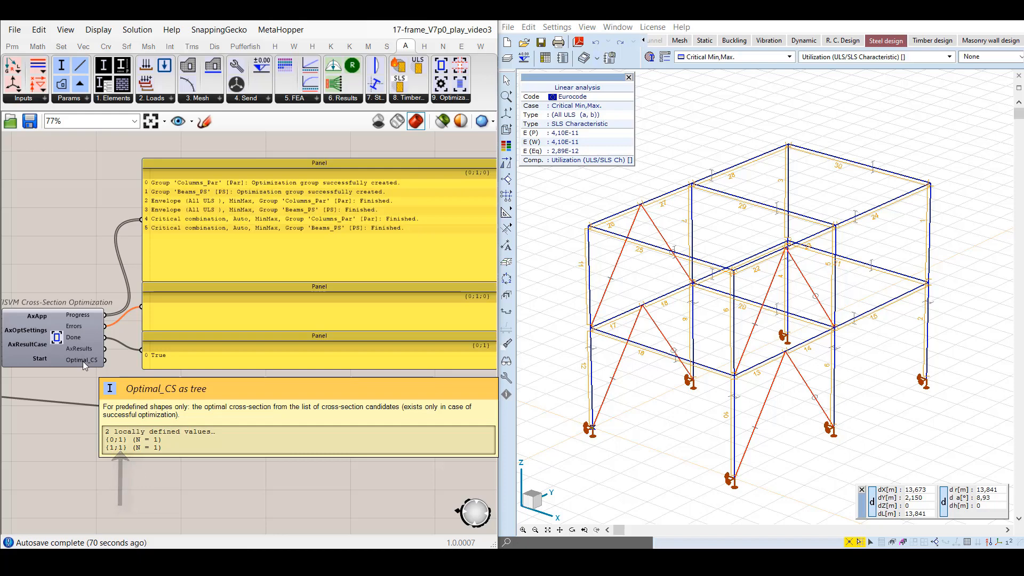
{"action": "left_click_drag", "start_coordinate": [62, 66], "coordinate": [182, 458]}
{"action": "left_click_drag", "start_coordinate": [107, 367], "coordinate": [167, 457]}
Add a larger empty panel below the output panels and connect the optimal cross-section parameter to it.
{"action": "double_click", "coordinate": [294, 431]}
{"action": "type", "text": "//"}
{"action": "key", "text": "Return"}
{"action": "left_click_drag", "start_coordinate": [297, 419], "coordinate": [304, 406]}
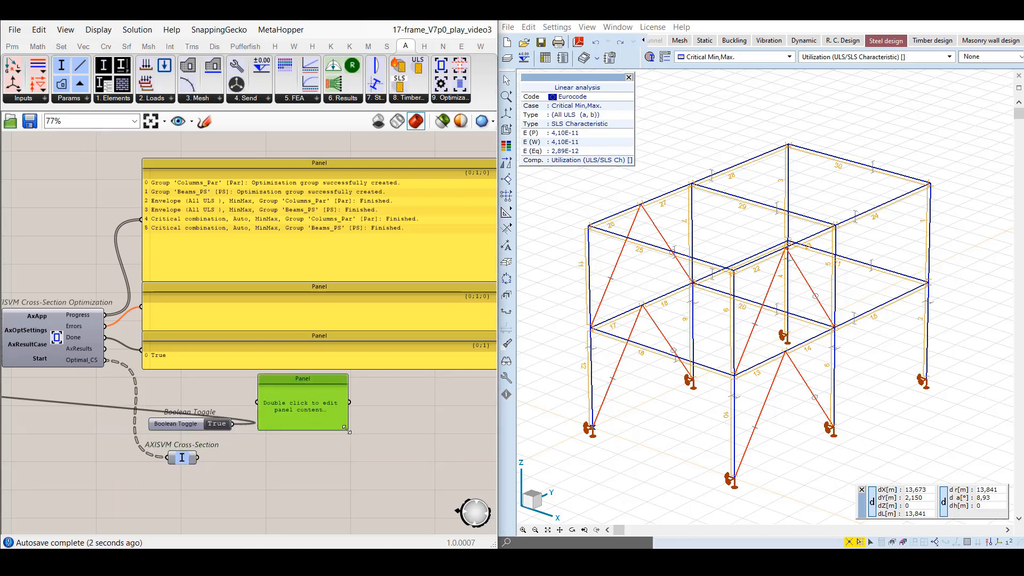
{"action": "left_click_drag", "start_coordinate": [349, 430], "coordinate": [393, 530]}
{"action": "left_click_drag", "start_coordinate": [198, 457], "coordinate": [257, 453]}
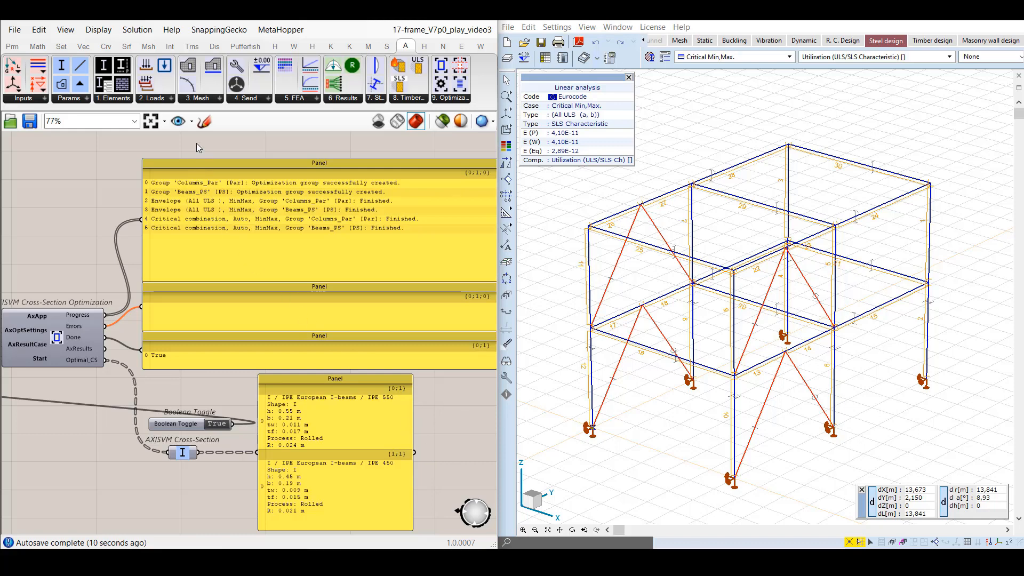
Go to the optResults view and add two AXISVM Deconstruct Results components, one above the other, beside the result panels.
{"action": "left_click", "coordinate": [190, 125]}
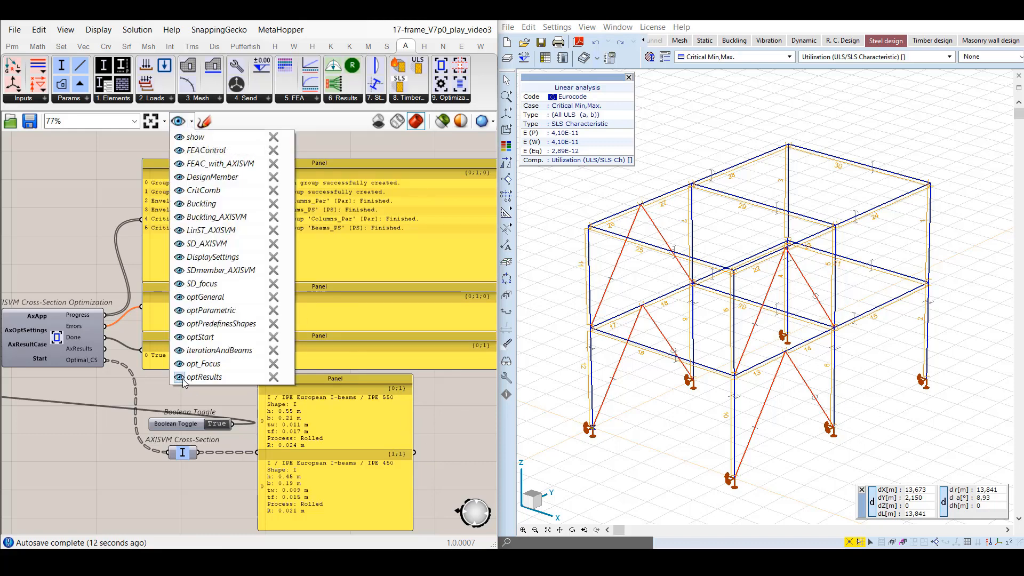
{"action": "left_click", "coordinate": [25, 379]}
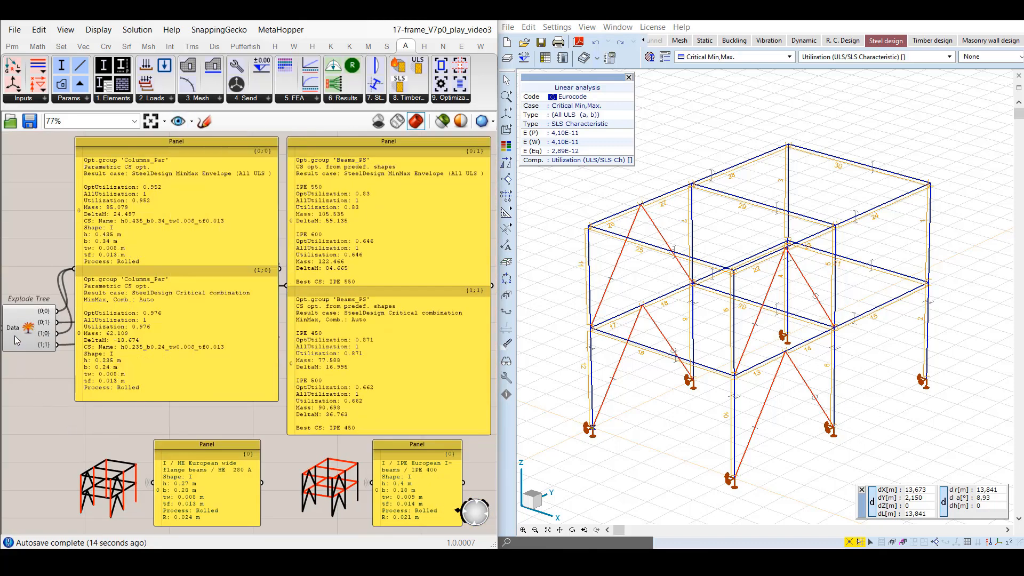
{"action": "mouse_move", "coordinate": [16, 332]}
{"action": "scroll", "coordinate": [270, 421], "scroll_direction": "down", "scroll_amount": 2}
{"action": "right_click_drag", "start_coordinate": [270, 422], "coordinate": [203, 350]}
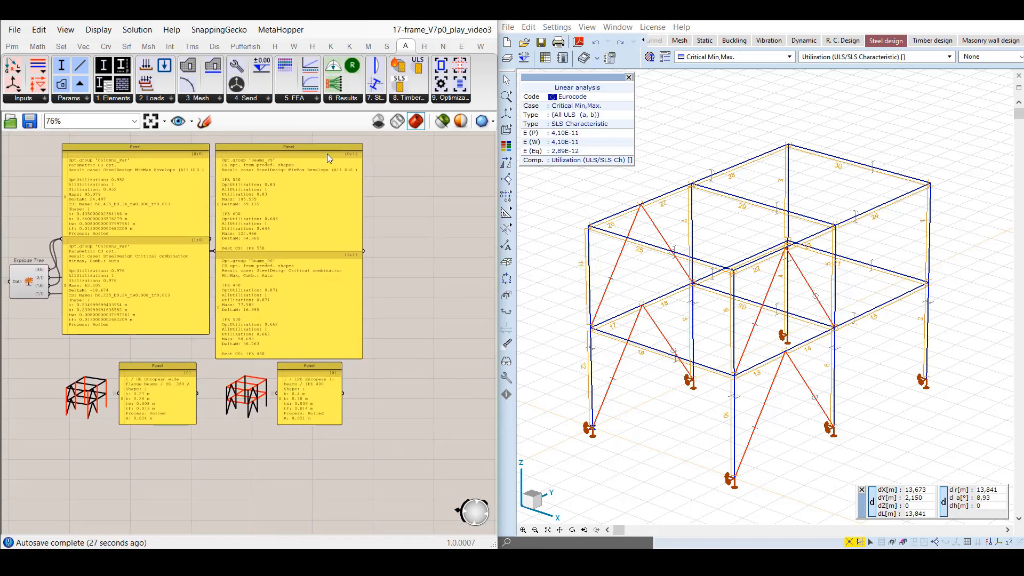
{"action": "left_click_drag", "start_coordinate": [333, 83], "coordinate": [415, 202]}
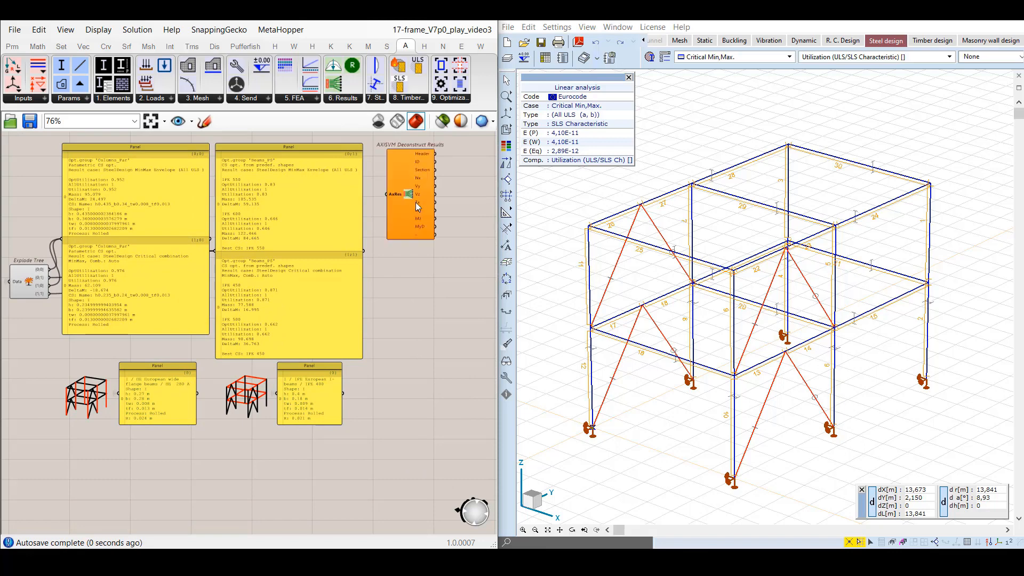
{"action": "left_click_drag", "start_coordinate": [333, 83], "coordinate": [416, 307]}
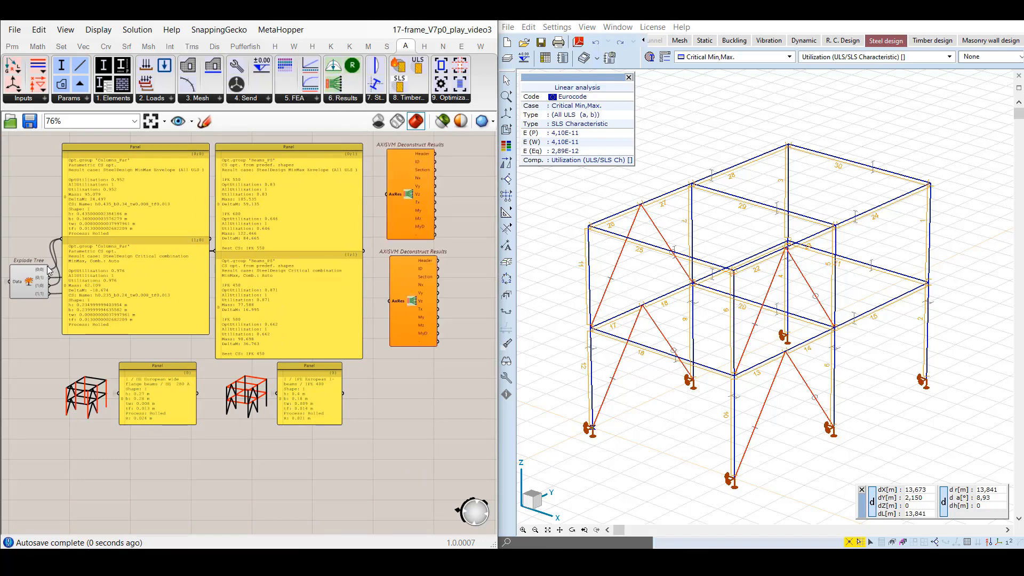
Connect the Explode Tree outputs {0;0} and {0;1} to the AxRes inputs of the upper and lower Deconstruct Results components respectively.
{"action": "left_click_drag", "start_coordinate": [49, 269], "coordinate": [388, 195]}
{"action": "left_click_drag", "start_coordinate": [49, 277], "coordinate": [389, 302]}
{"action": "scroll", "coordinate": [426, 237], "scroll_direction": "up", "scroll_amount": 4}
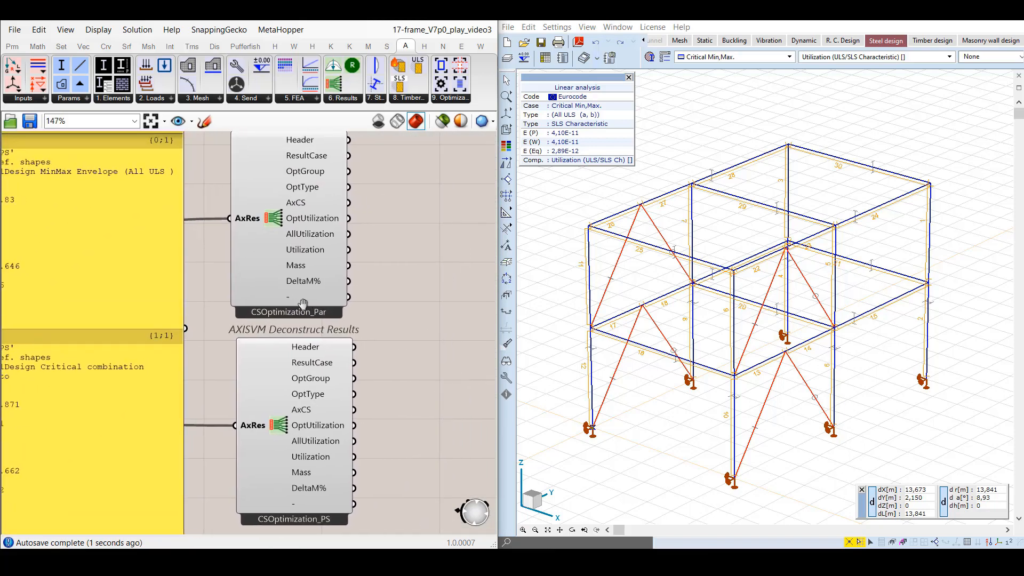
Match the outputs of both AXISVM Deconstruct Results components, CSOptimization_Par and CSOptimization_PS, to their result types.
{"action": "scroll", "coordinate": [285, 304], "scroll_direction": "down", "scroll_amount": 1}
{"action": "right_click_drag", "start_coordinate": [303, 305], "coordinate": [269, 331]}
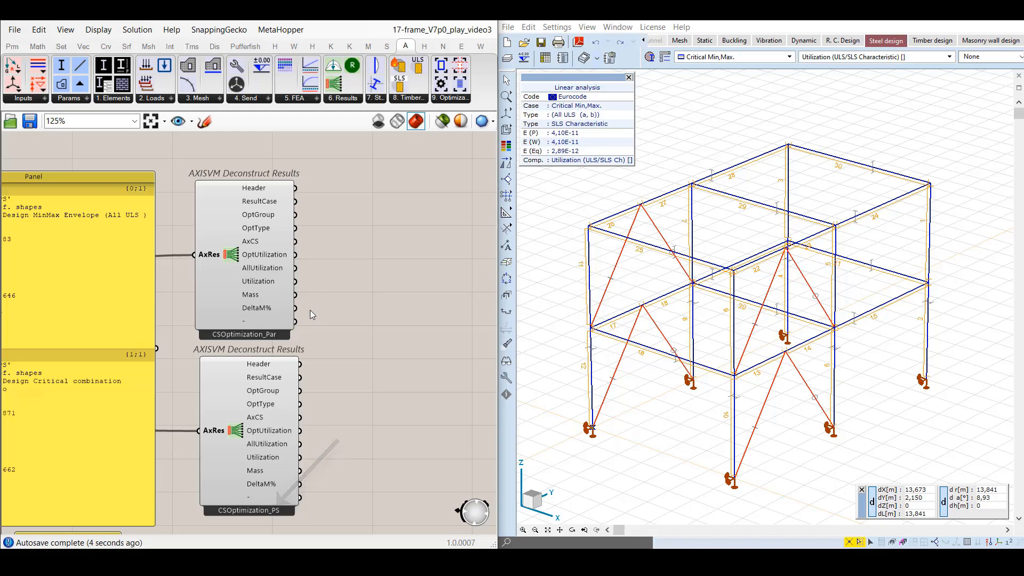
{"action": "right_click", "coordinate": [236, 260]}
{"action": "left_click", "coordinate": [262, 318]}
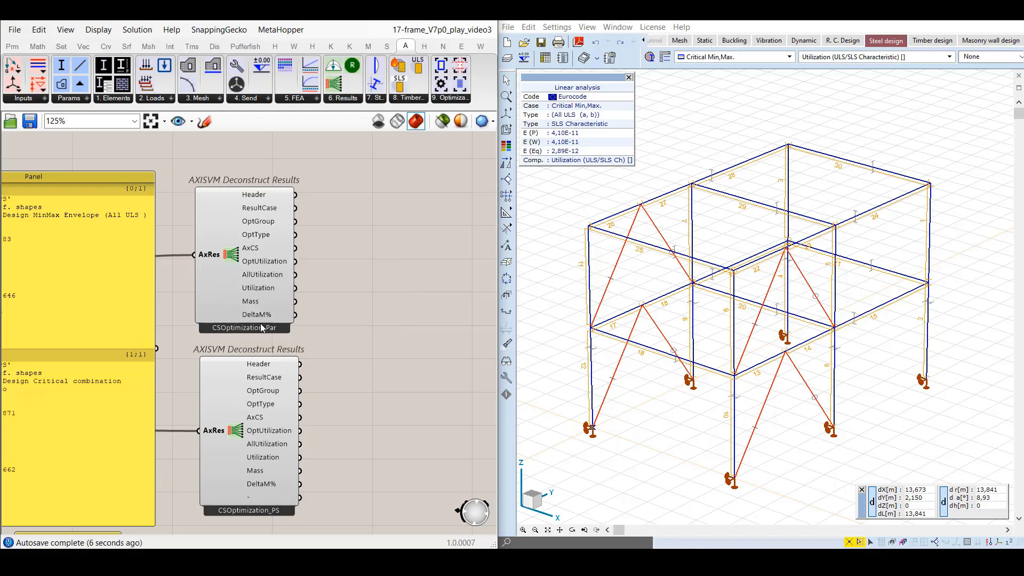
{"action": "right_click", "coordinate": [234, 430]}
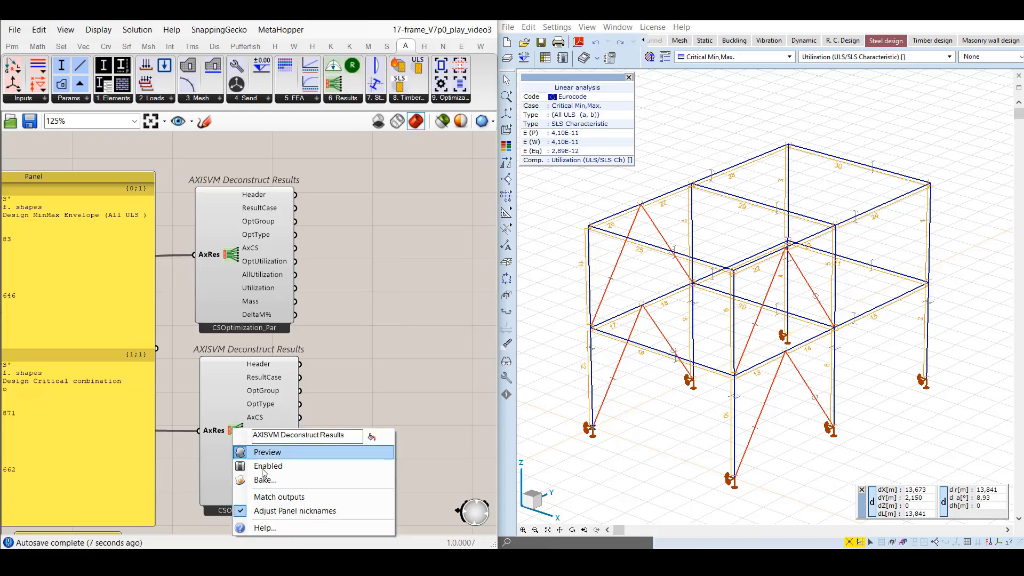
{"action": "left_click", "coordinate": [279, 497]}
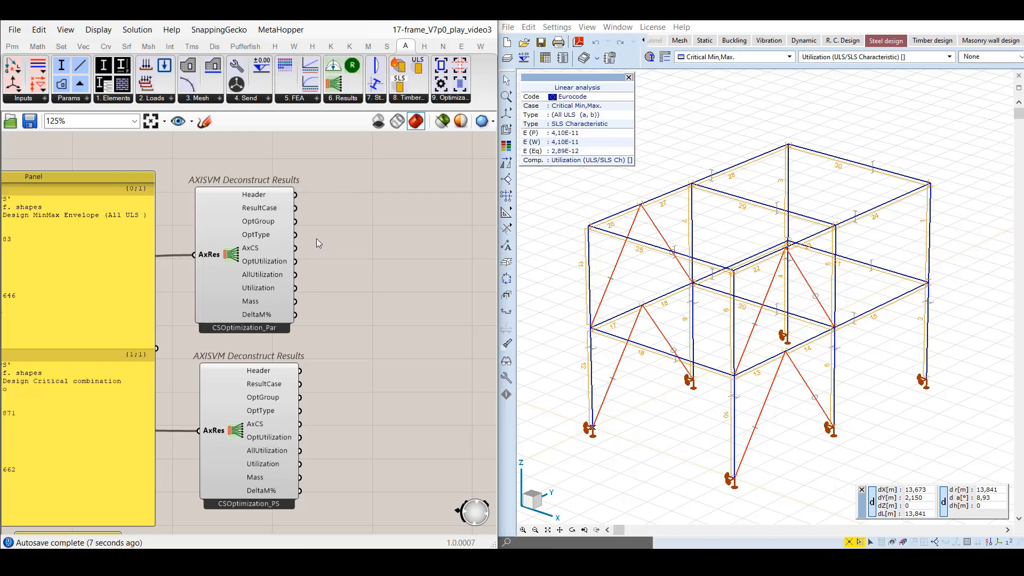
Inspect the output values of both Deconstruct Results components, such as OptGroup, OptUtilization and Mass, and return to the optResults view.
{"action": "mouse_move", "coordinate": [264, 212]}
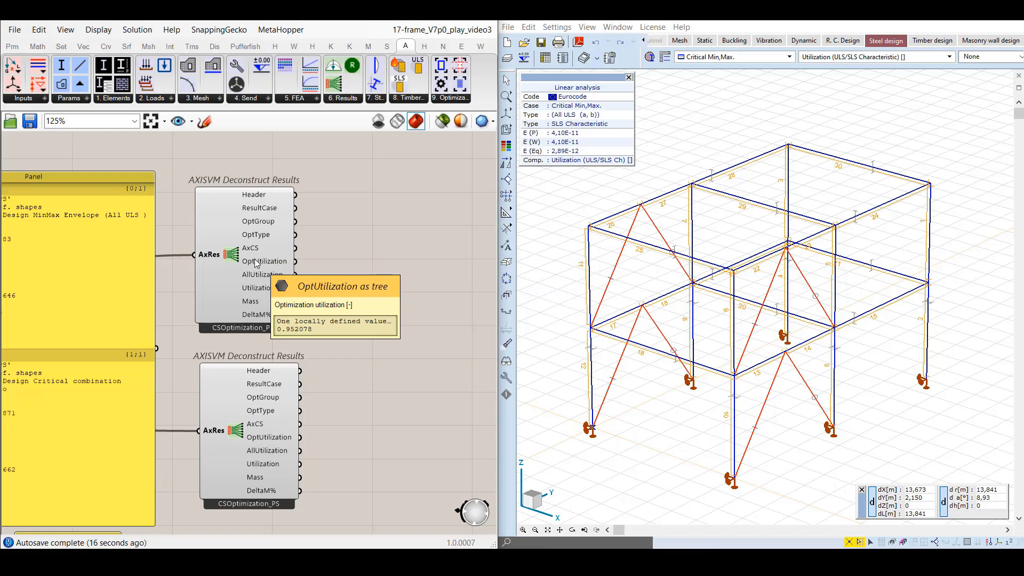
{"action": "mouse_move", "coordinate": [264, 301]}
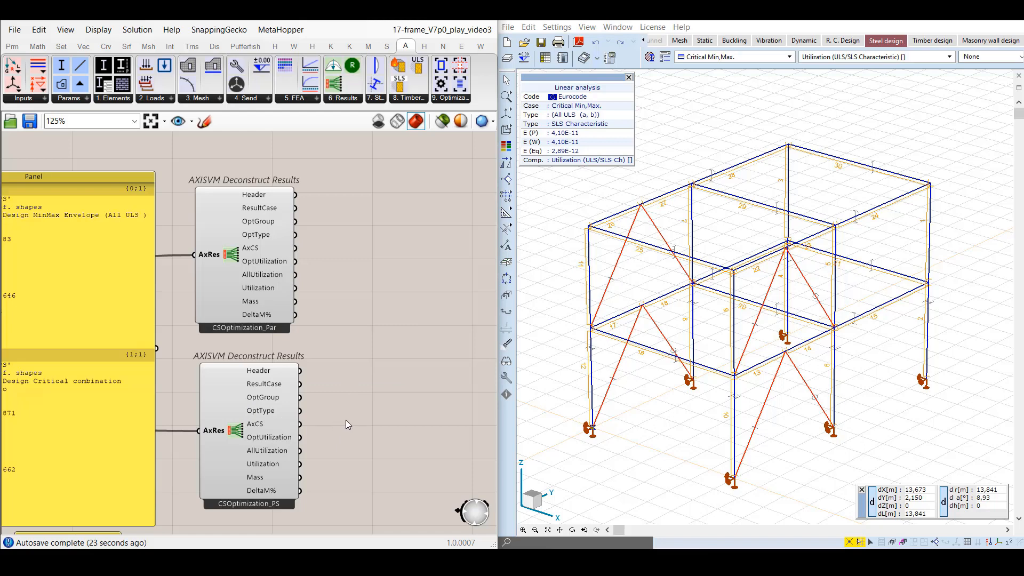
{"action": "mouse_move", "coordinate": [275, 388]}
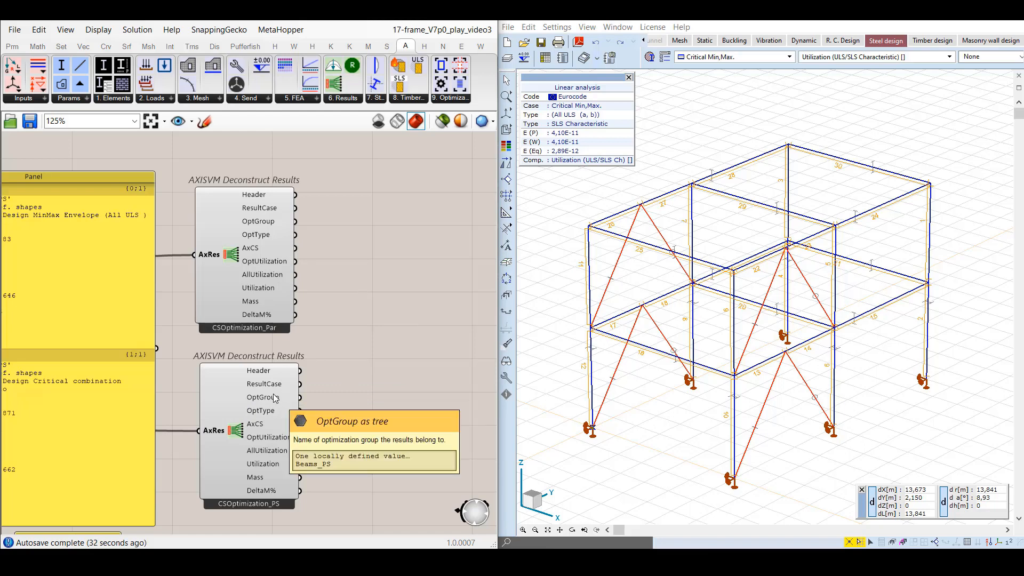
{"action": "mouse_move", "coordinate": [259, 428]}
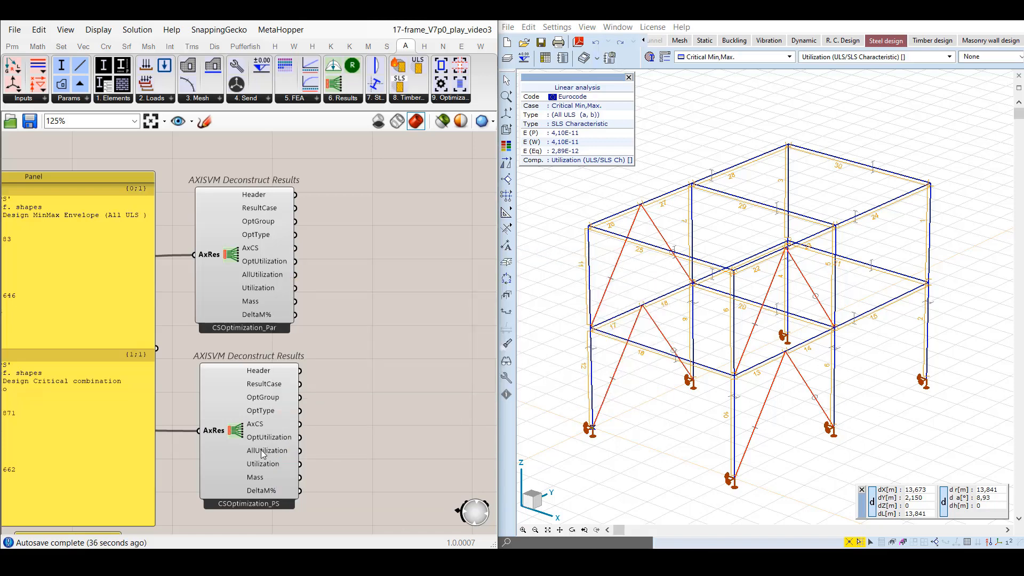
{"action": "mouse_move", "coordinate": [263, 454]}
{"action": "left_click", "coordinate": [191, 121]}
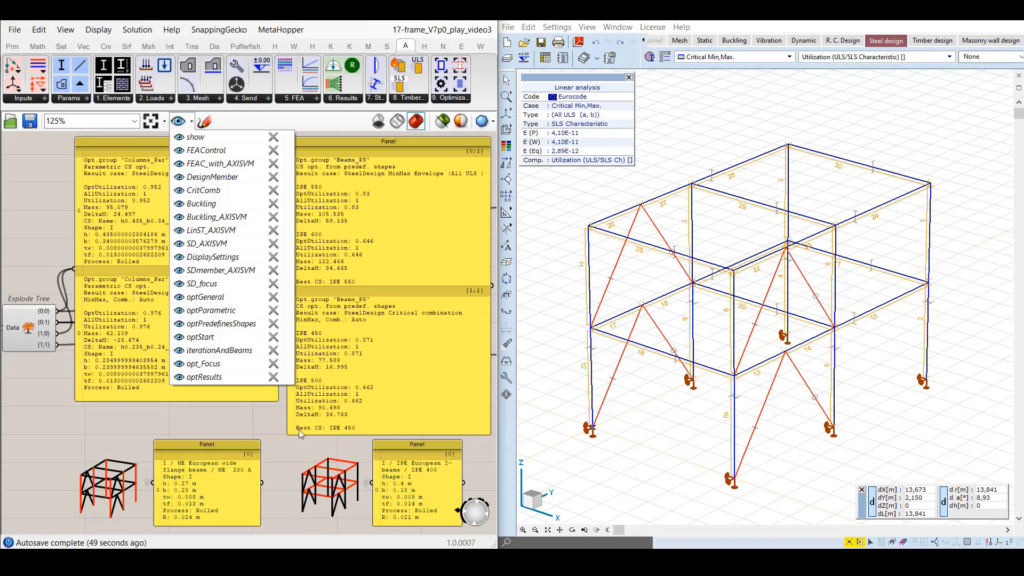
{"action": "left_click", "coordinate": [289, 439]}
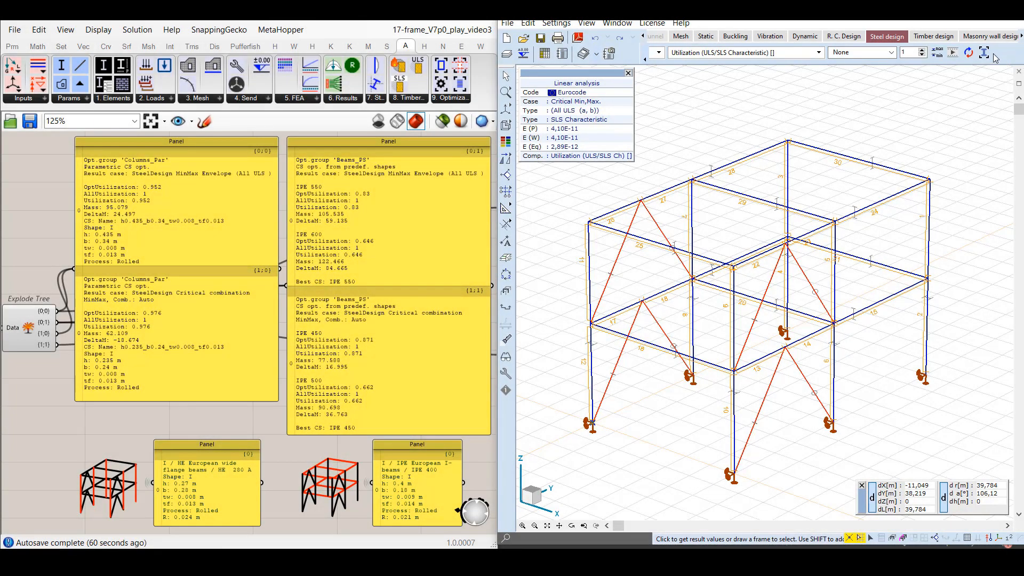
Switch to AxisVM and run the steel cross-section optimization of both design groups for Critical Min,Max.
{"action": "left_click", "coordinate": [986, 53]}
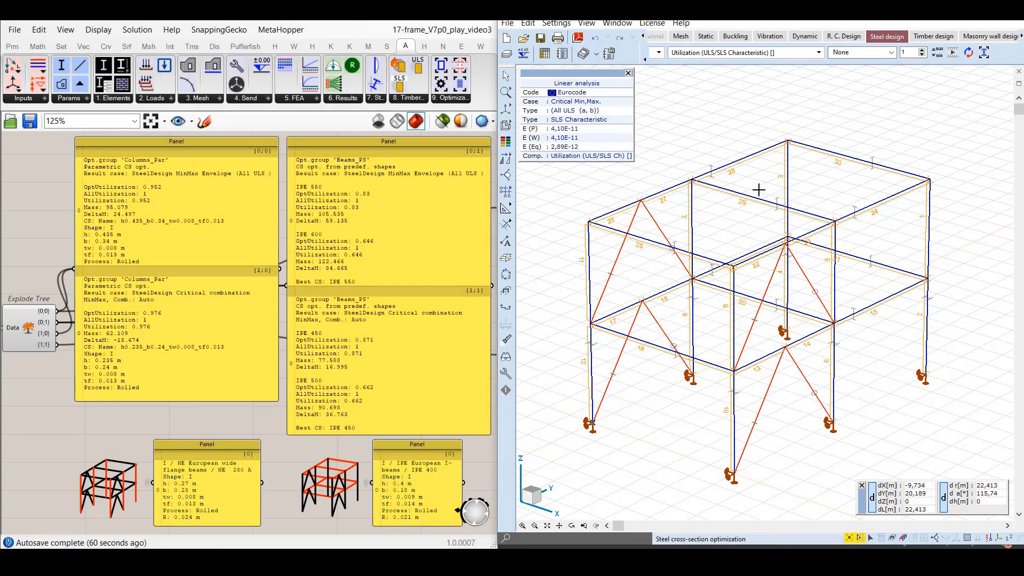
{"action": "left_click_drag", "start_coordinate": [728, 136], "coordinate": [783, 133]}
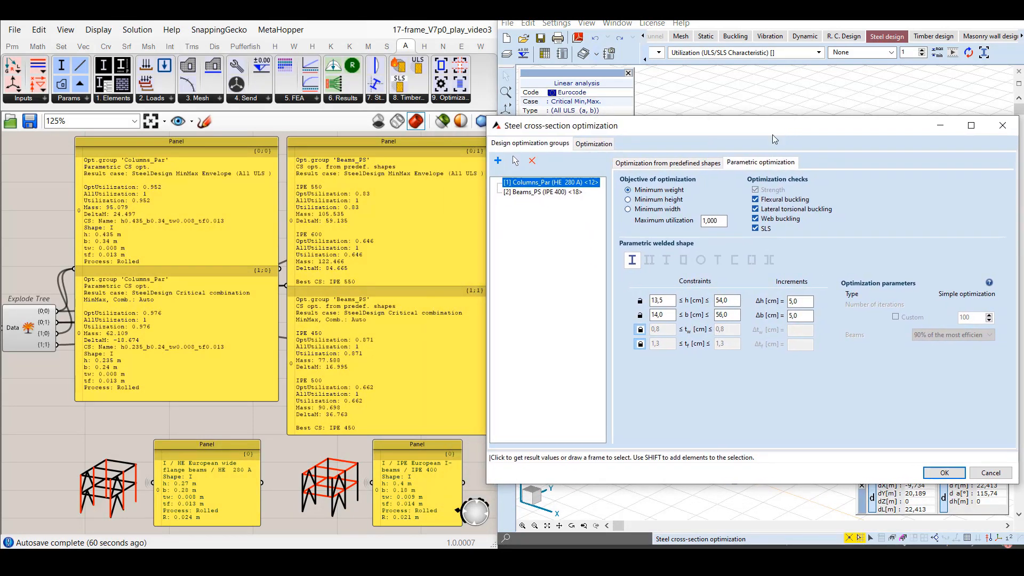
{"action": "left_click", "coordinate": [605, 148]}
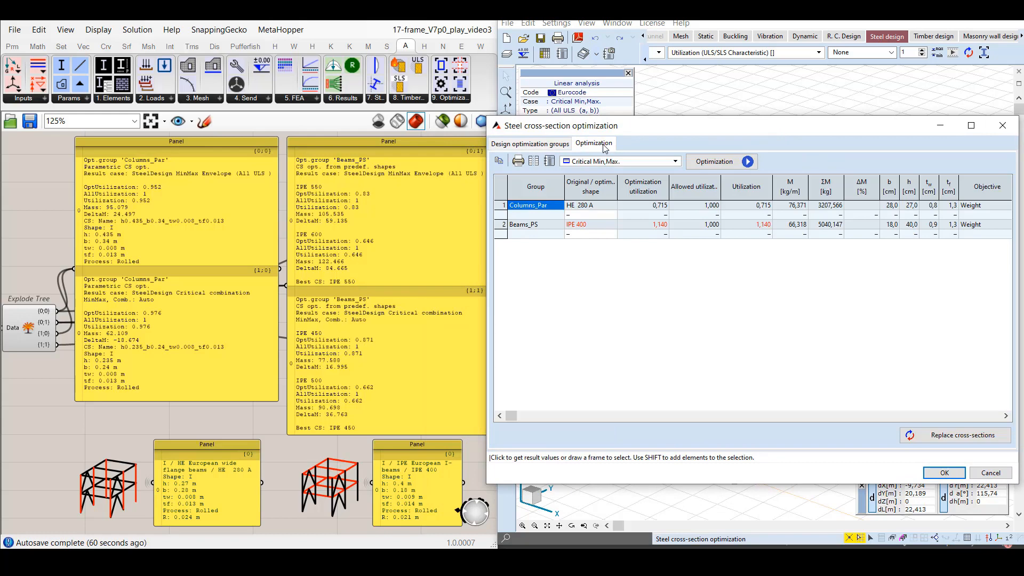
{"action": "left_click", "coordinate": [715, 161]}
{"action": "left_click", "coordinate": [799, 296]}
{"action": "left_click", "coordinate": [827, 299]}
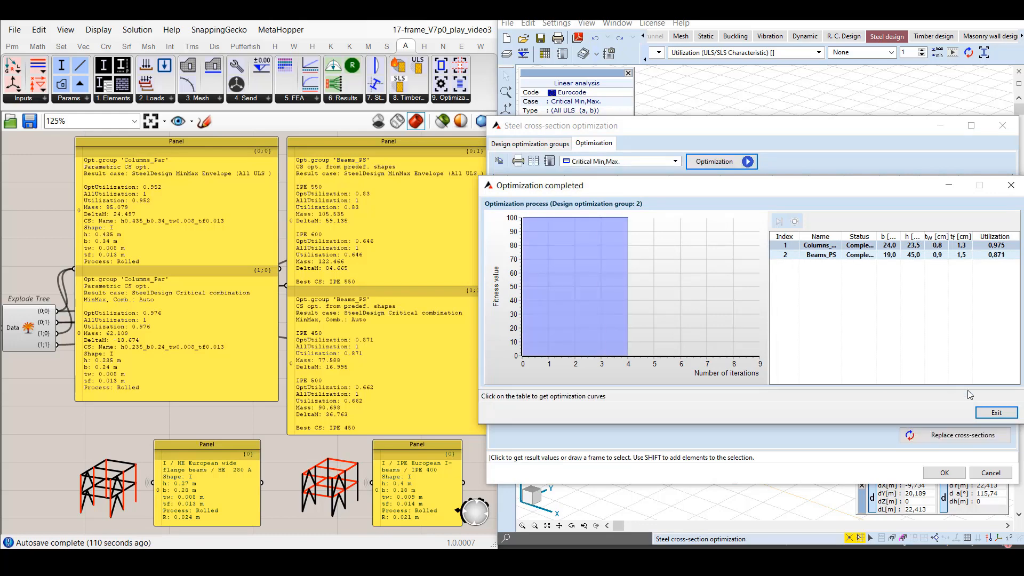
{"action": "left_click", "coordinate": [996, 413]}
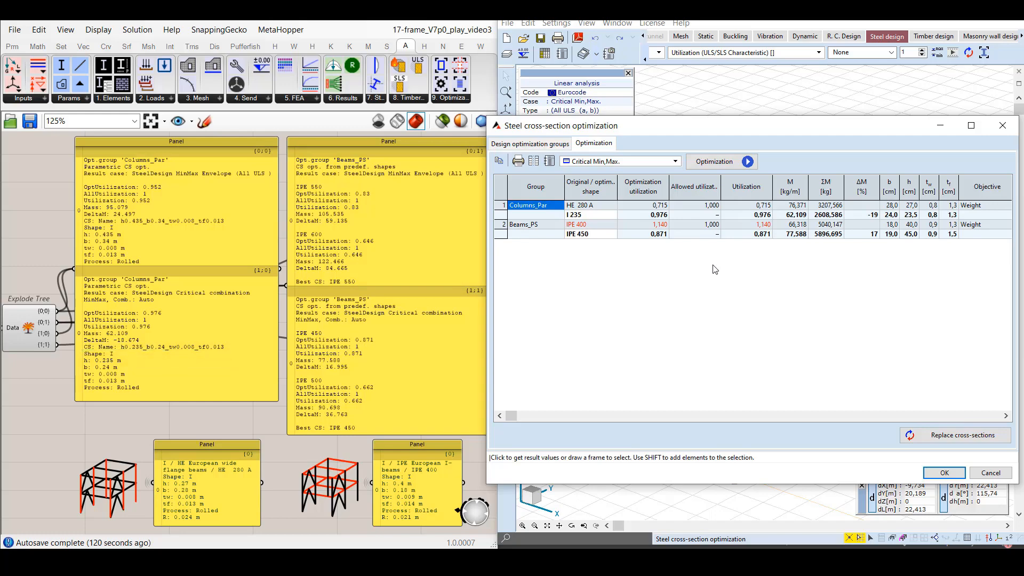
Change the result case to Envelope Min,Max (All ULS) and run the optimization of both groups.
{"action": "left_click", "coordinate": [676, 162]}
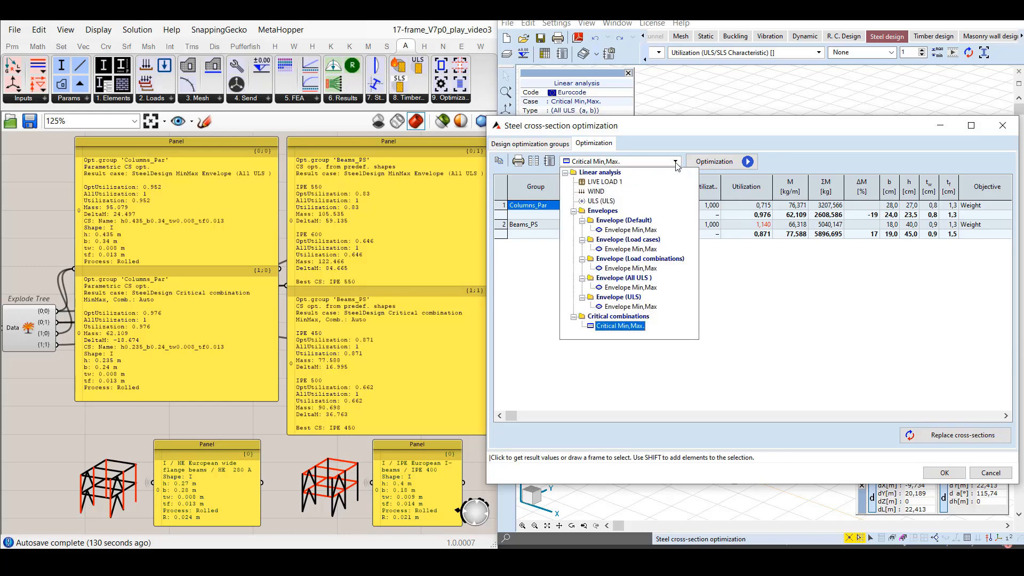
{"action": "left_click", "coordinate": [633, 288]}
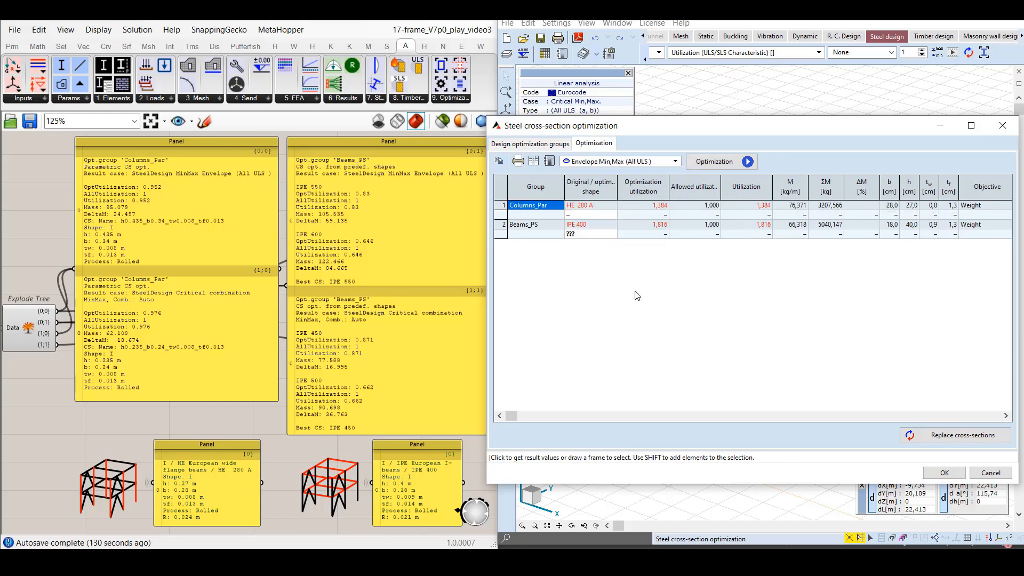
{"action": "left_click", "coordinate": [715, 160]}
{"action": "left_click", "coordinate": [757, 302]}
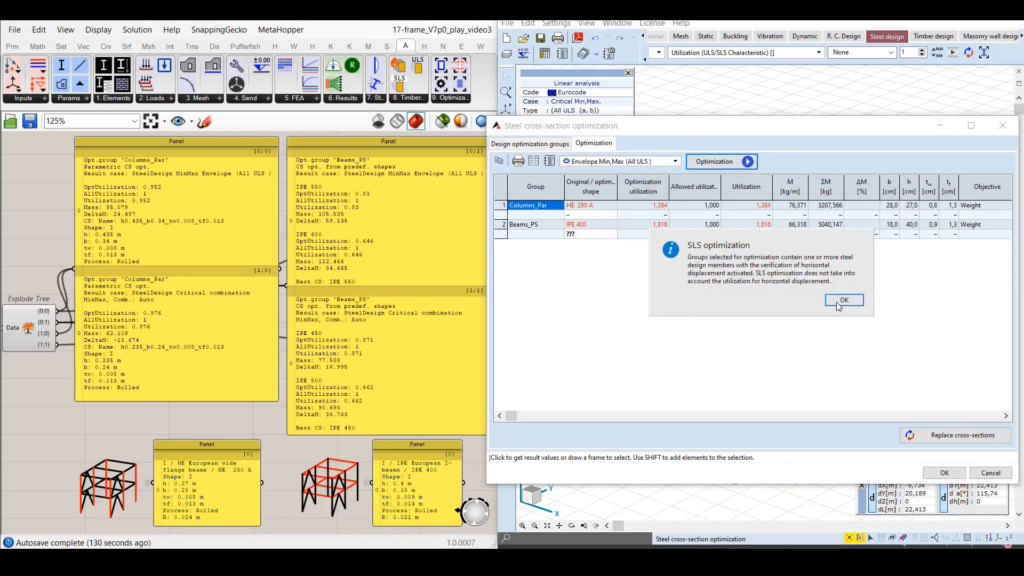
{"action": "left_click", "coordinate": [844, 301]}
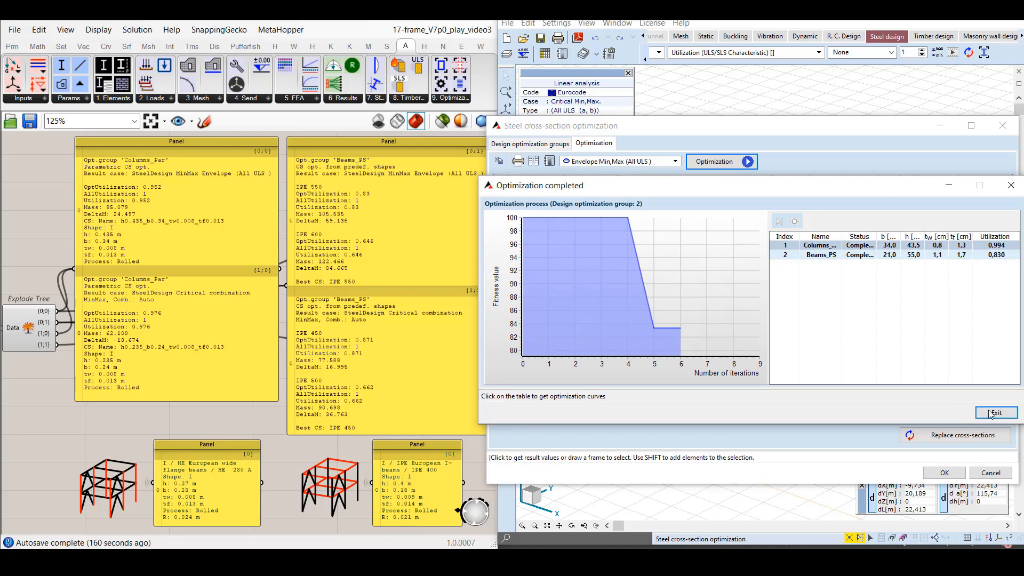
{"action": "left_click", "coordinate": [991, 414]}
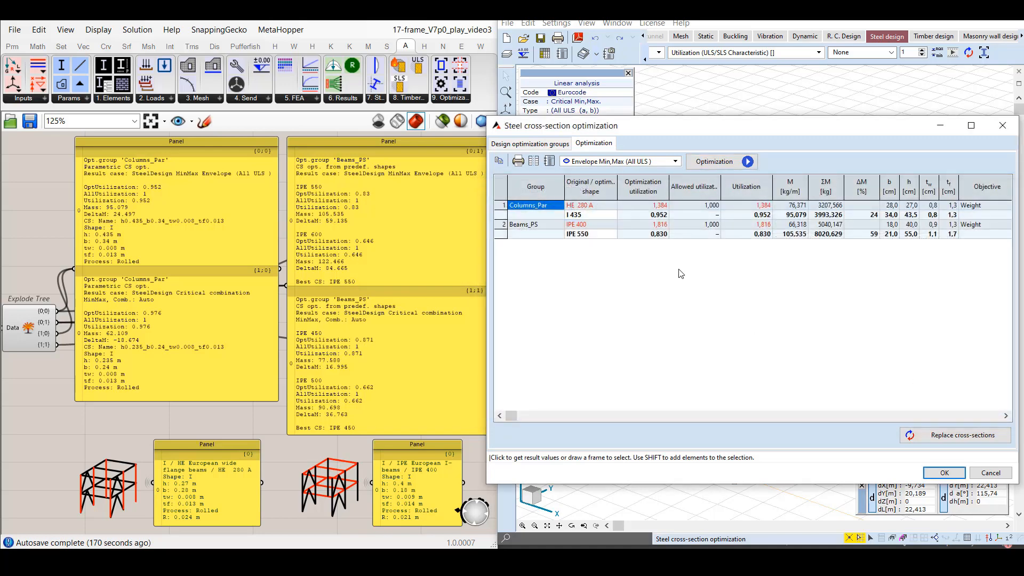
Check the alternative optimized shapes for the Beams_PS group, keep IPE 550 and accept the Steel cross-section optimization dialog.
{"action": "left_click", "coordinate": [612, 234]}
{"action": "left_click", "coordinate": [612, 234]}
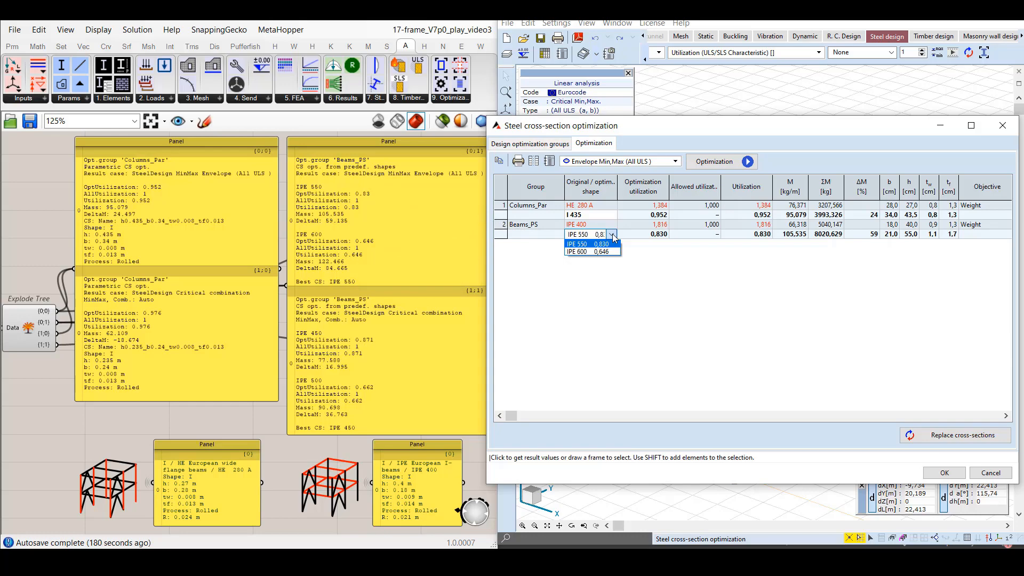
{"action": "left_click", "coordinate": [612, 233]}
{"action": "left_click", "coordinate": [955, 474]}
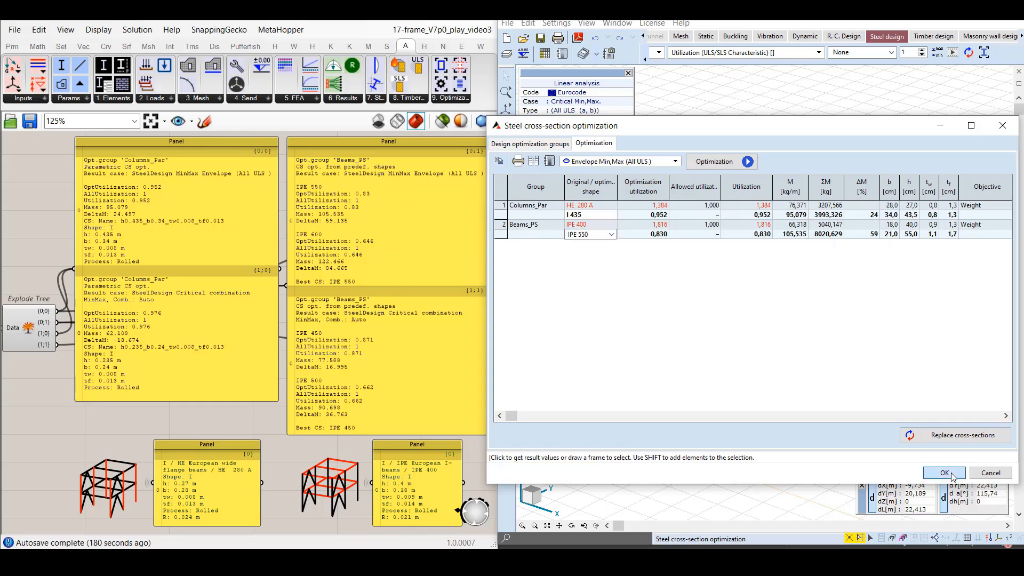